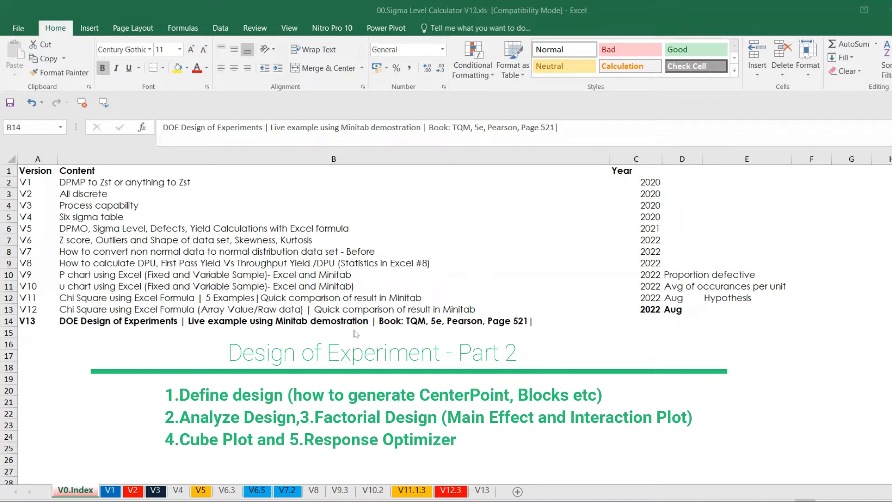
Step: Examine the V13 sheet's DOE run table, covering the Speed, Pressure and Time levels, the response column and the approach notes
left_click(417, 322)
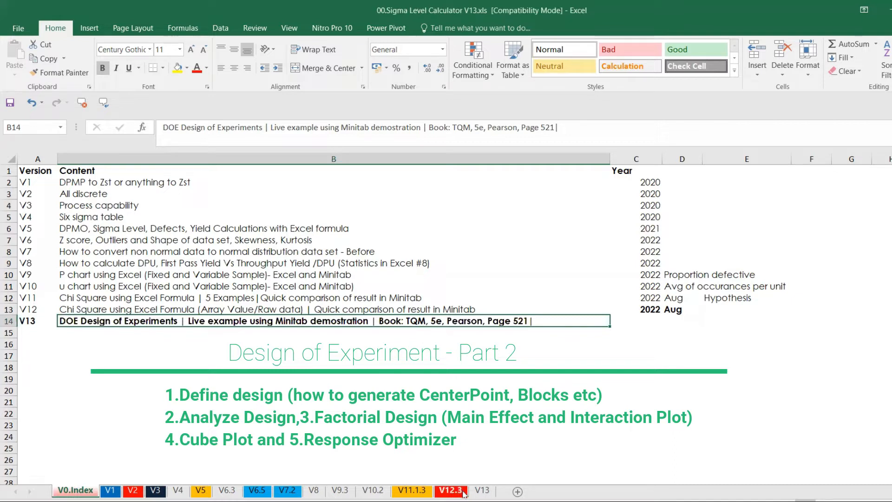
left_click(482, 490)
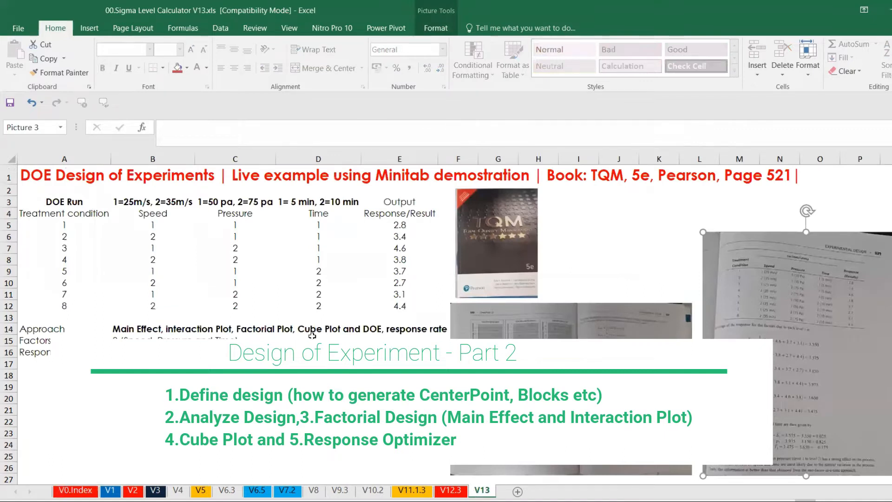
left_click(74, 203)
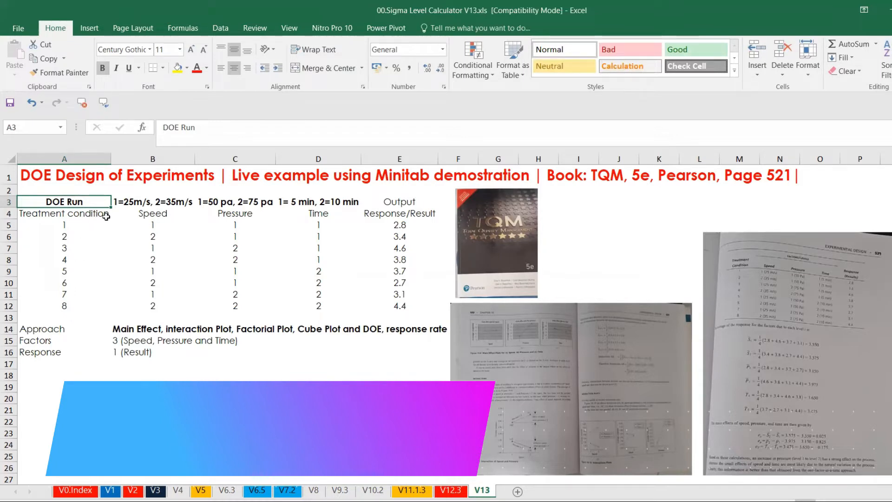
left_click(142, 212)
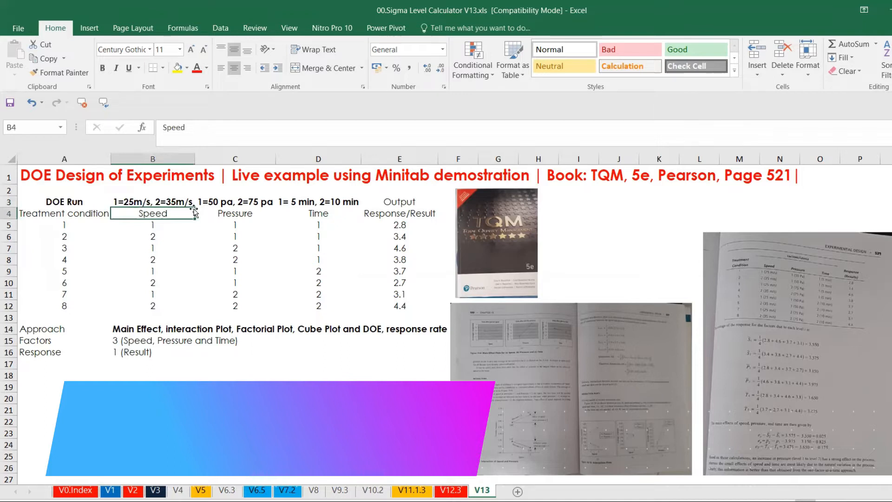
left_click(263, 210)
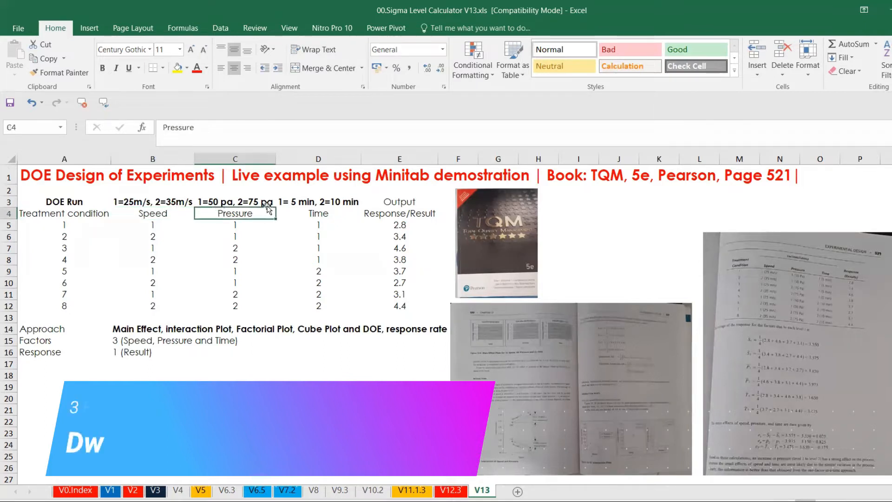
left_click(299, 210)
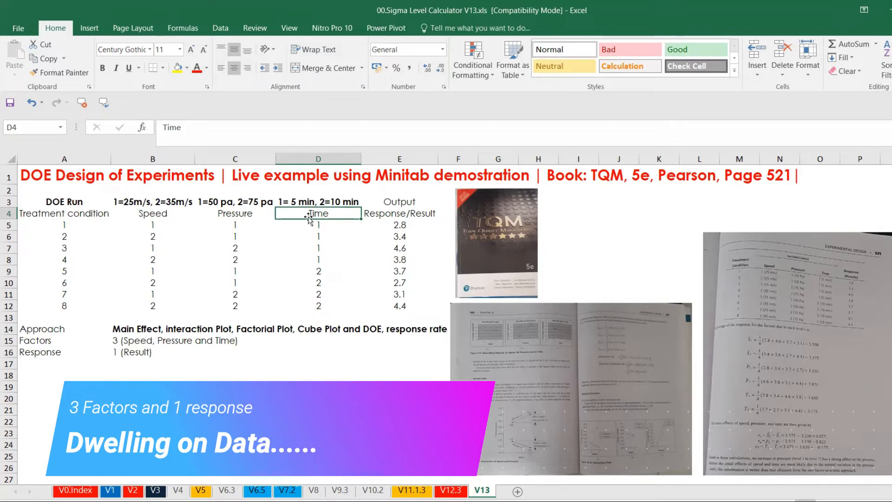
left_click(385, 215)
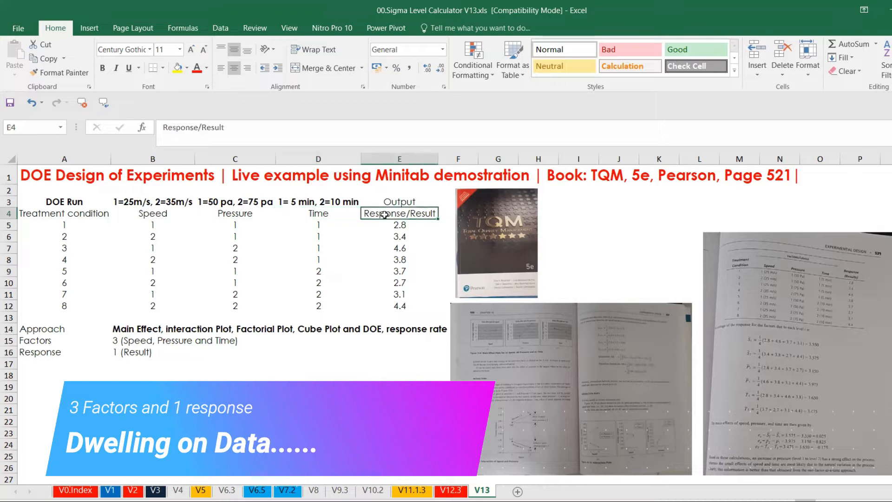
left_click(134, 333)
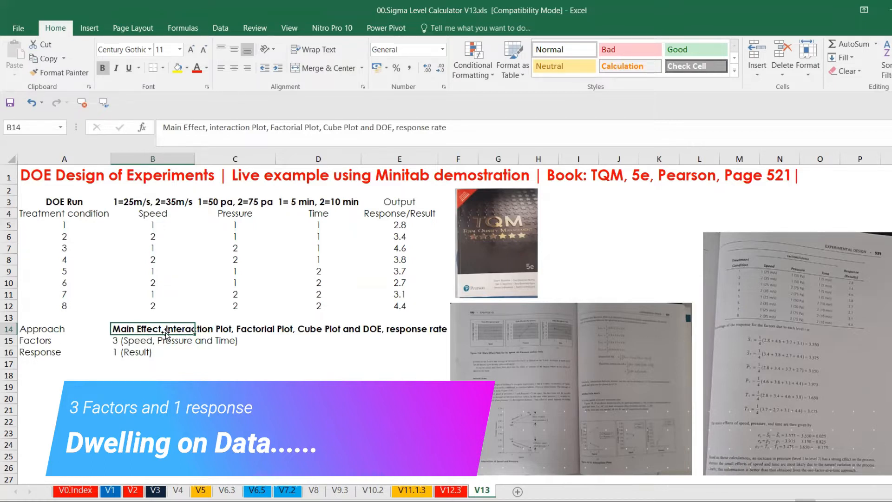
left_click(142, 350)
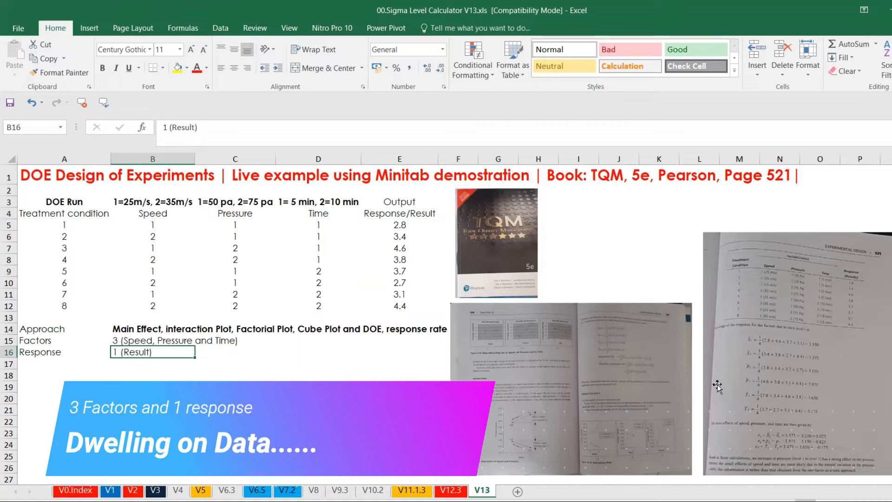
Step: Switch to Minitab and start a custom 2-level factorial design with the Speed, Pressure and Time columns as factors
mouse_move(677, 501)
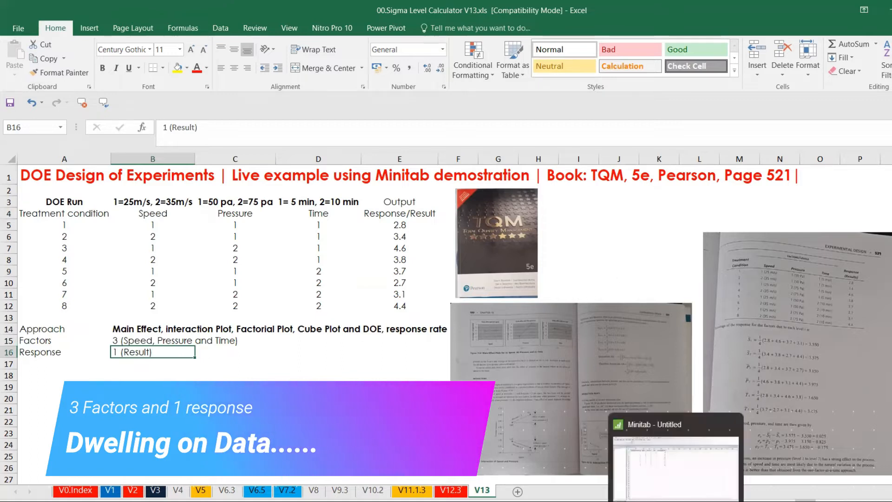
left_click(678, 477)
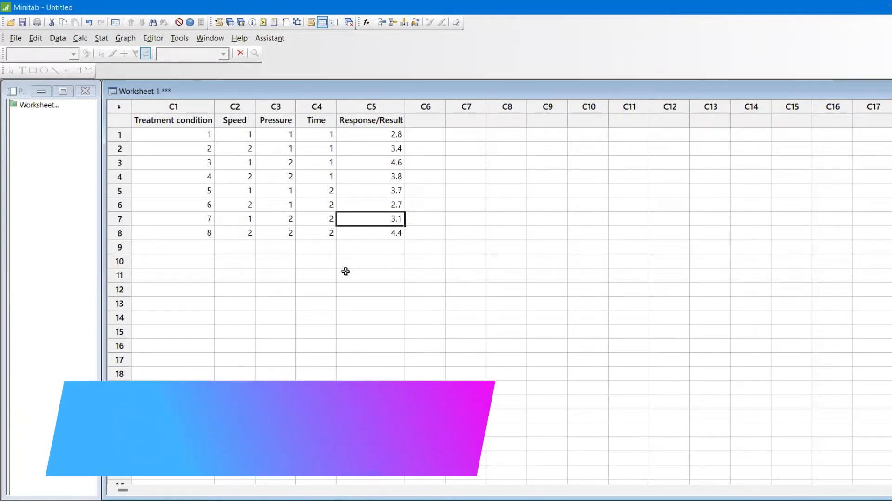
left_click(101, 38)
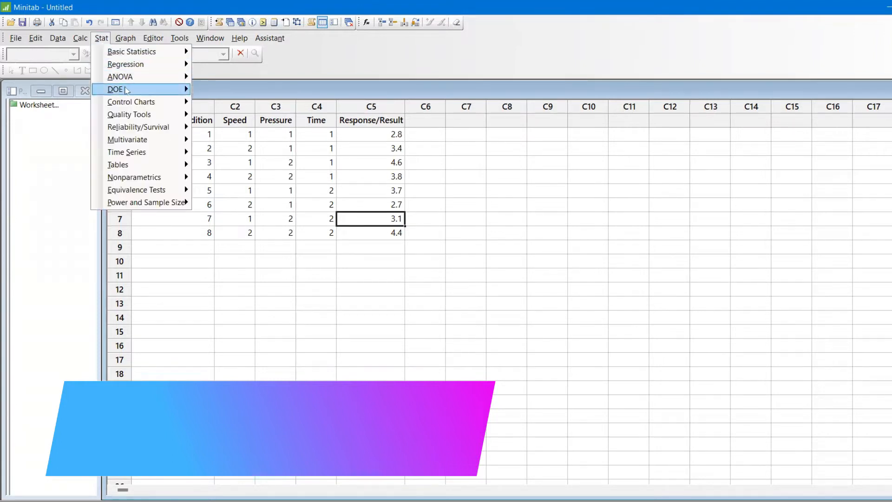
mouse_move(126, 90)
mouse_move(223, 91)
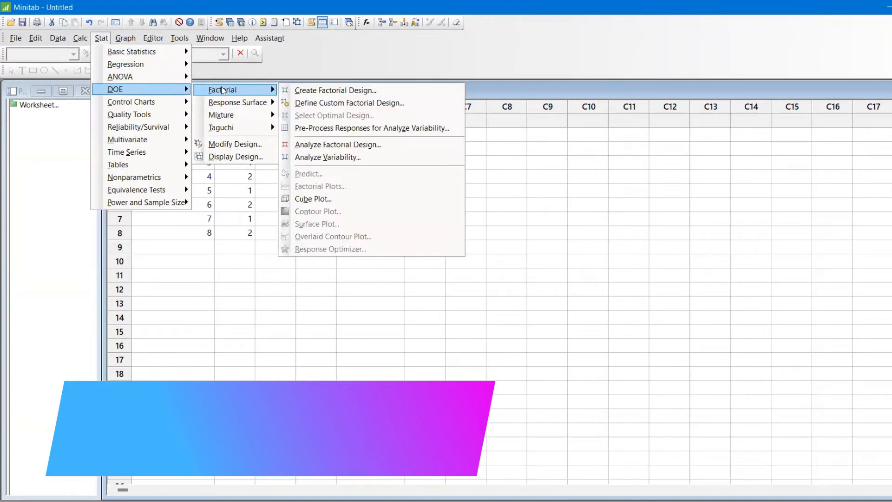
left_click(320, 103)
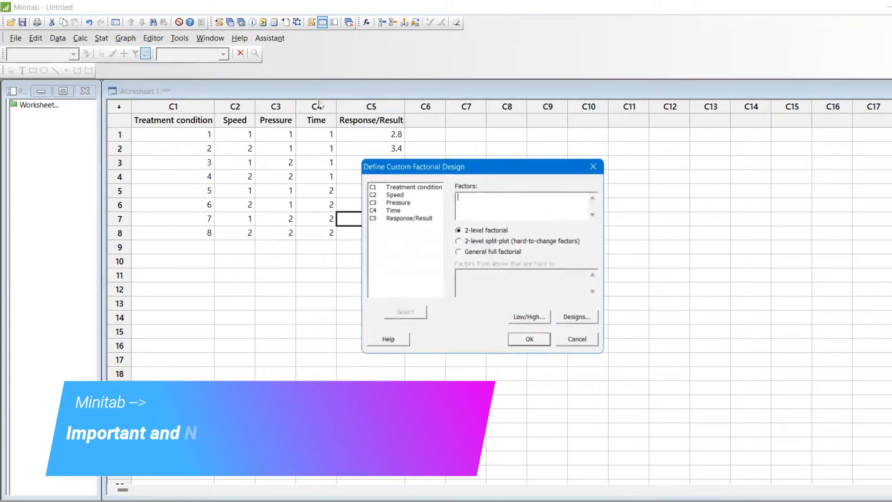
left_click(415, 194)
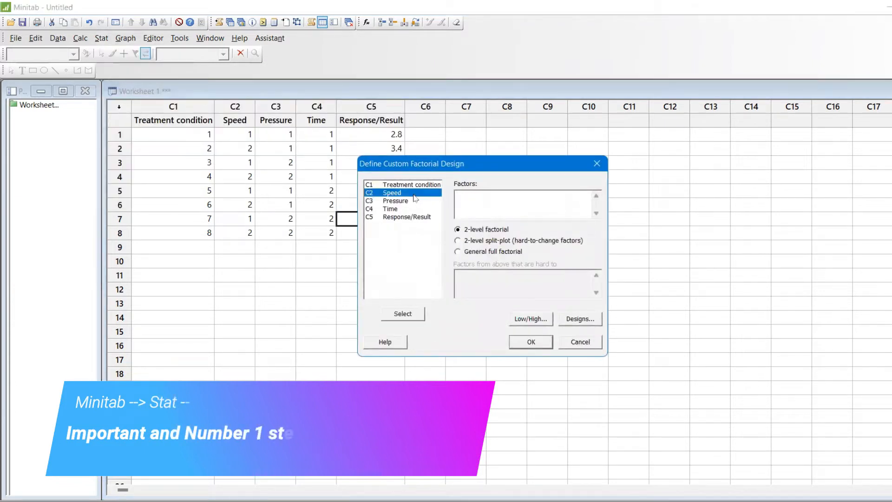
left_click(414, 198, "shift")
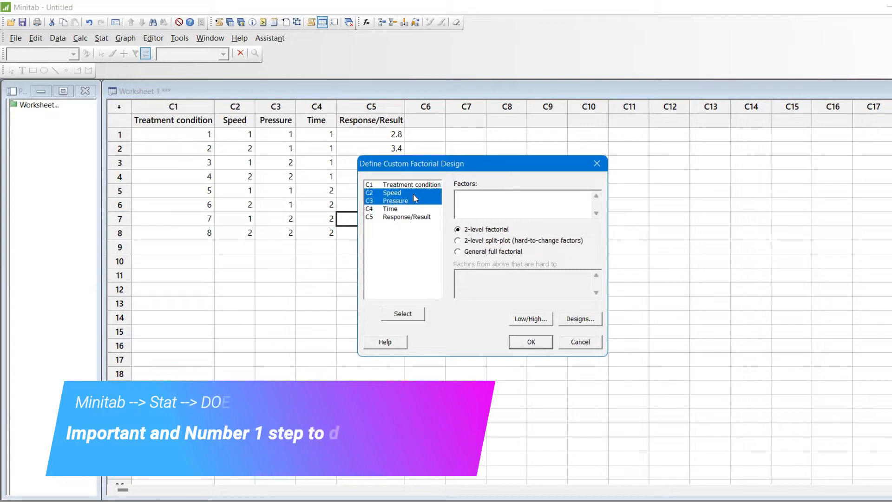
key("shift+Down")
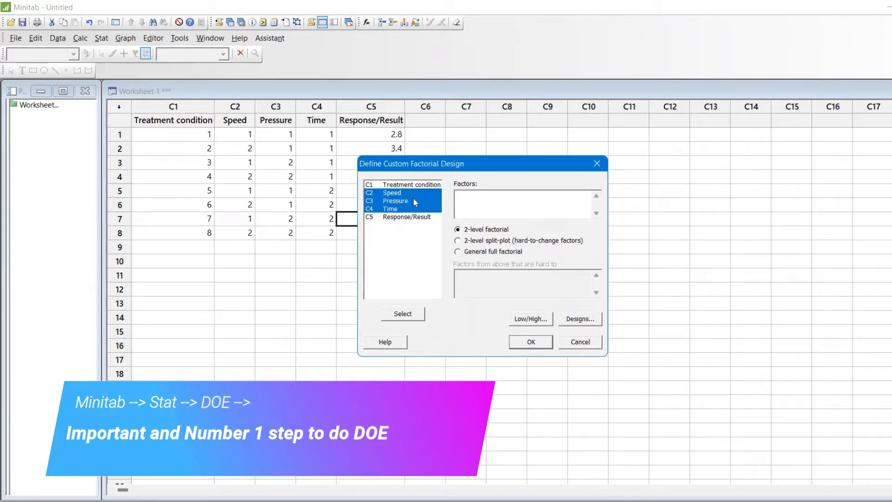
left_click(419, 314)
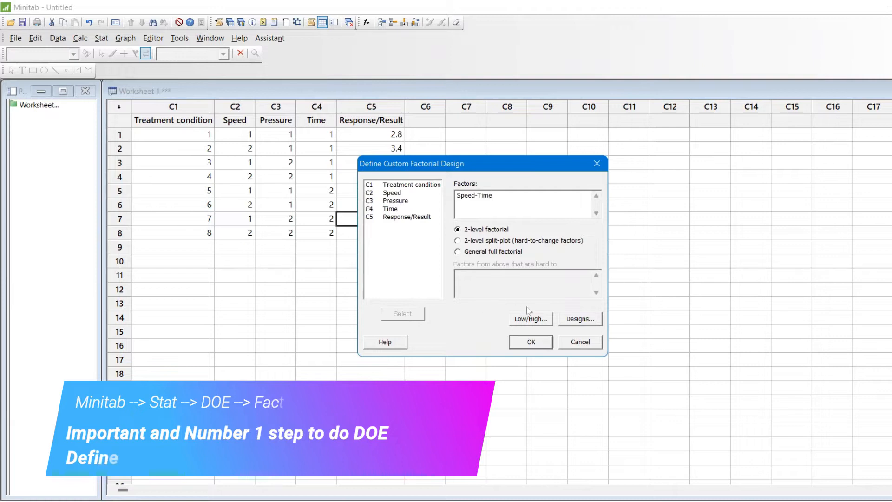
Step: Mark the worksheet data as coded in the custom design's low and high factor settings
left_click(533, 319)
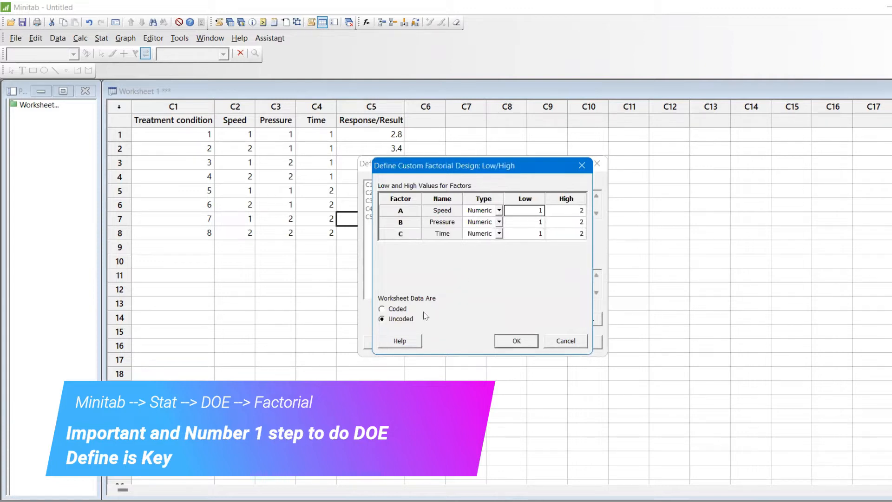
left_click(398, 311)
left_click(398, 309)
left_click(499, 210)
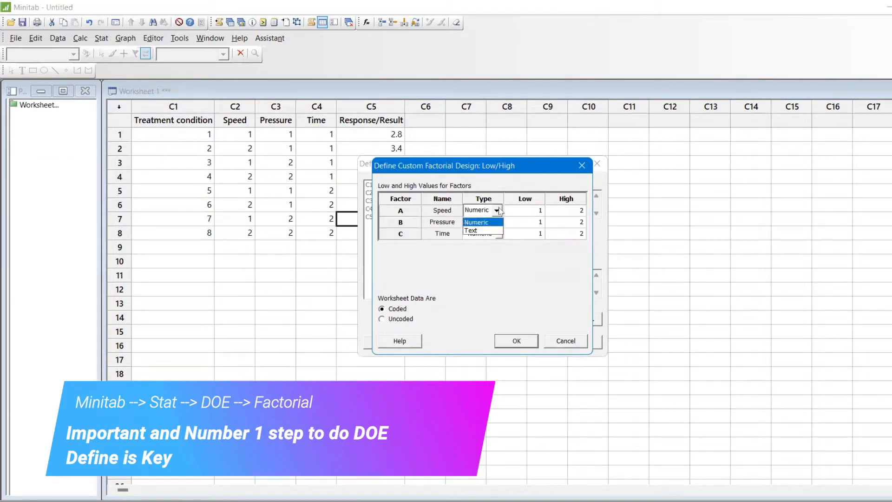
left_click(493, 230)
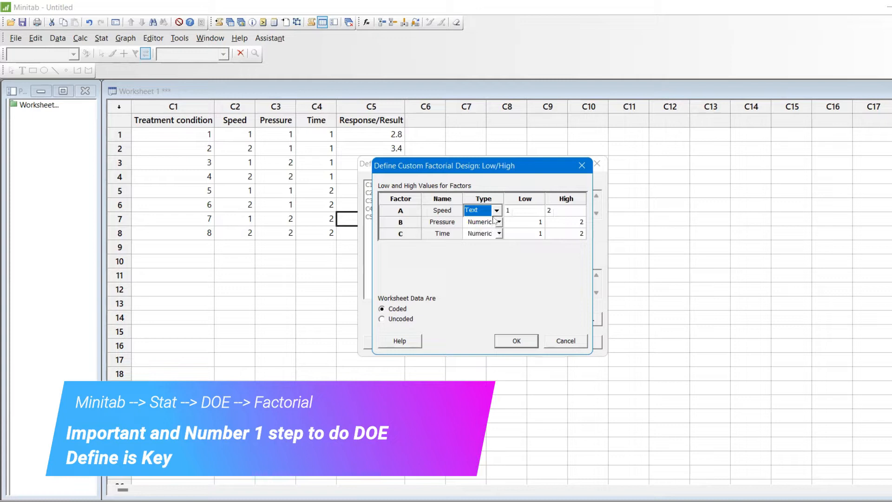
left_click(495, 222)
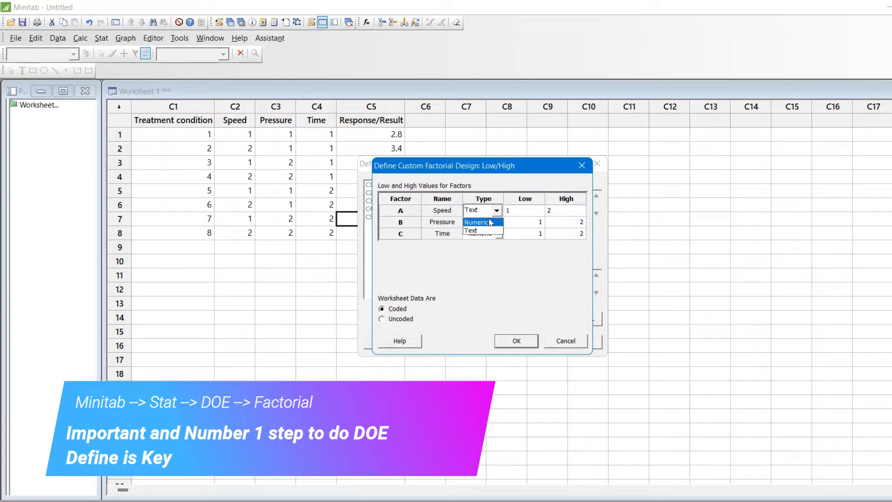
left_click(491, 223)
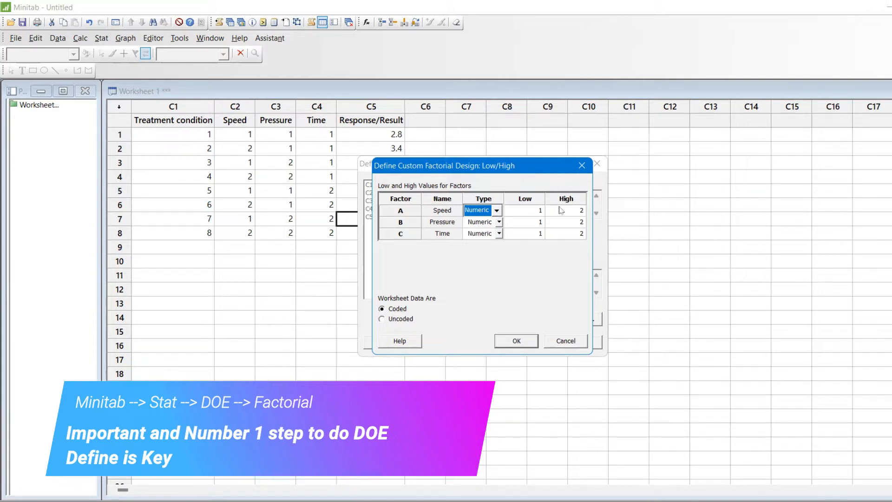
Step: Accept the factor levels and create the design with standard and run order of the data, no center points and no blocks
left_click(517, 342)
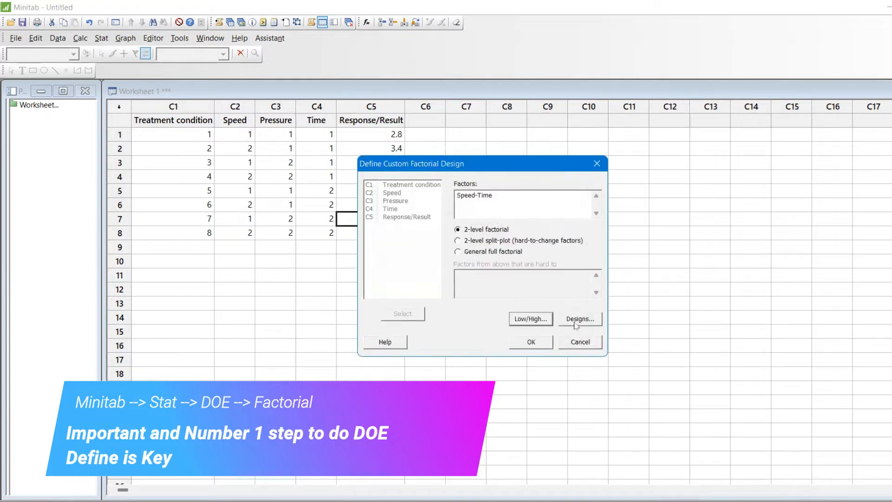
left_click(576, 321)
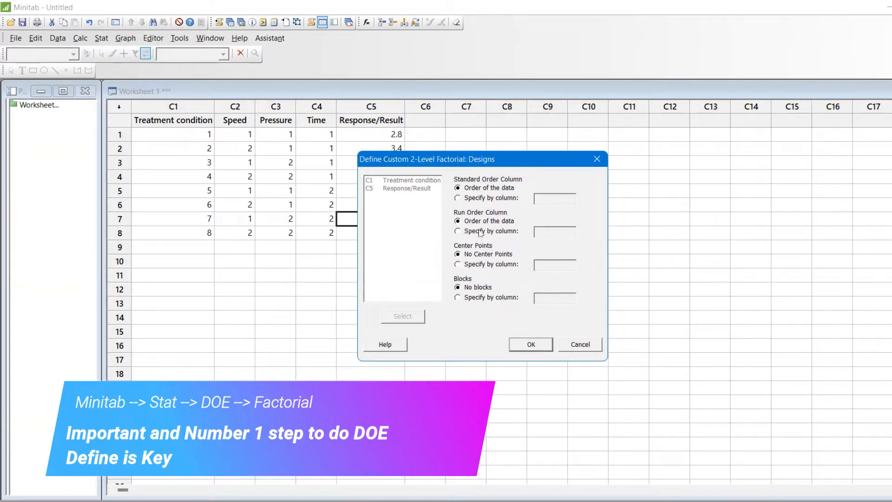
left_click(530, 345)
left_click(529, 343)
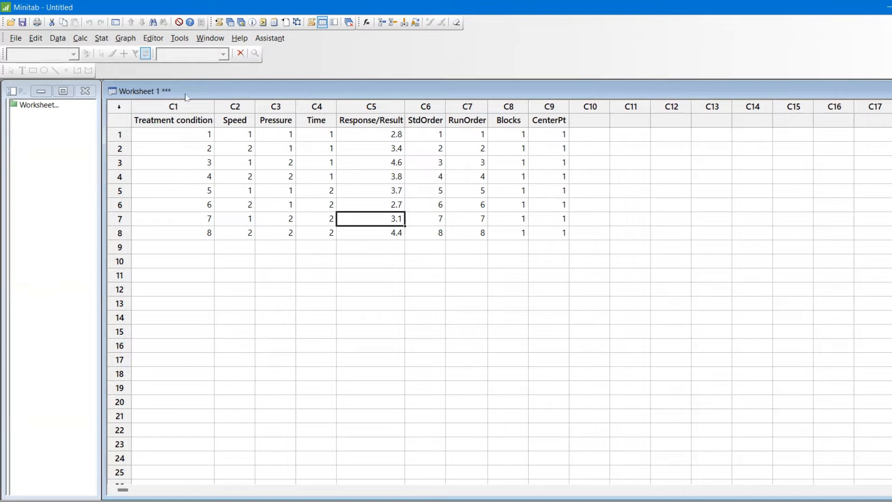
Step: Set up Analyze Factorial Design with Response/Result as the response and model terms up through order 3
left_click(107, 46)
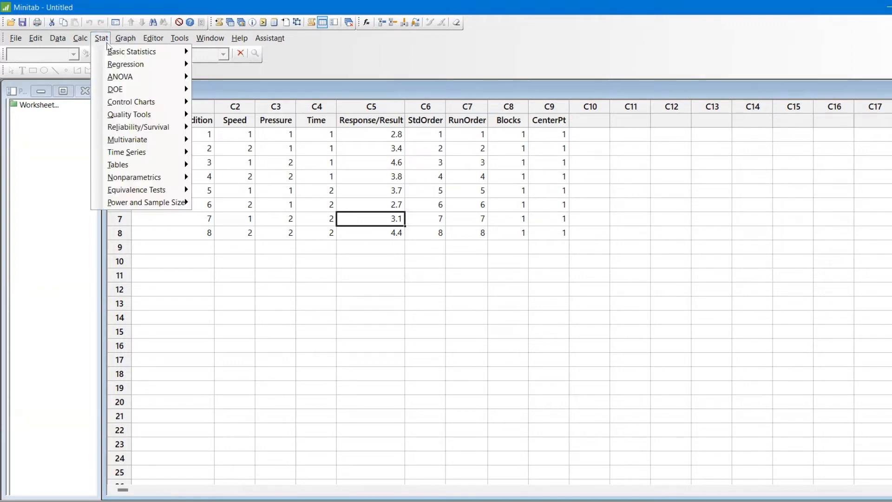
mouse_move(130, 94)
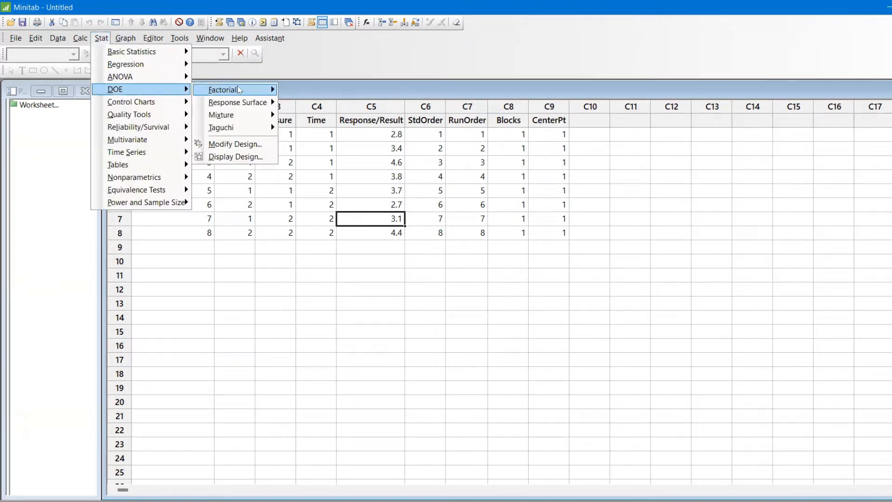
mouse_move(223, 89)
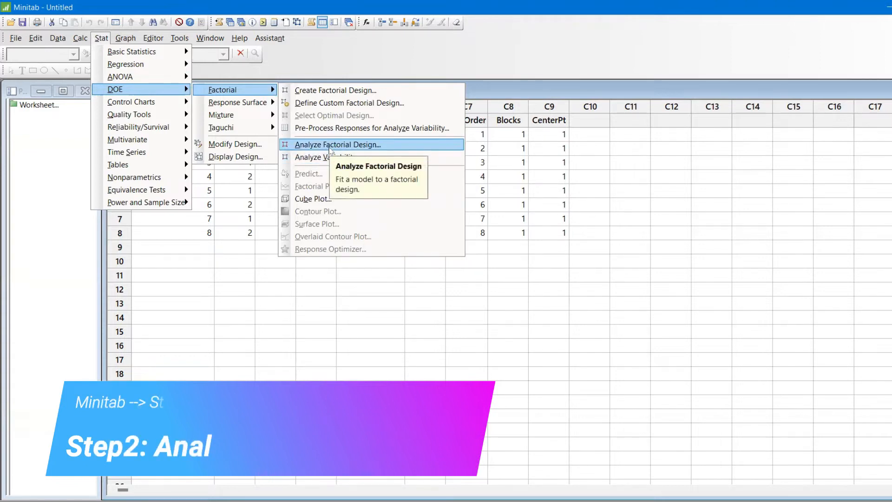
left_click(330, 146)
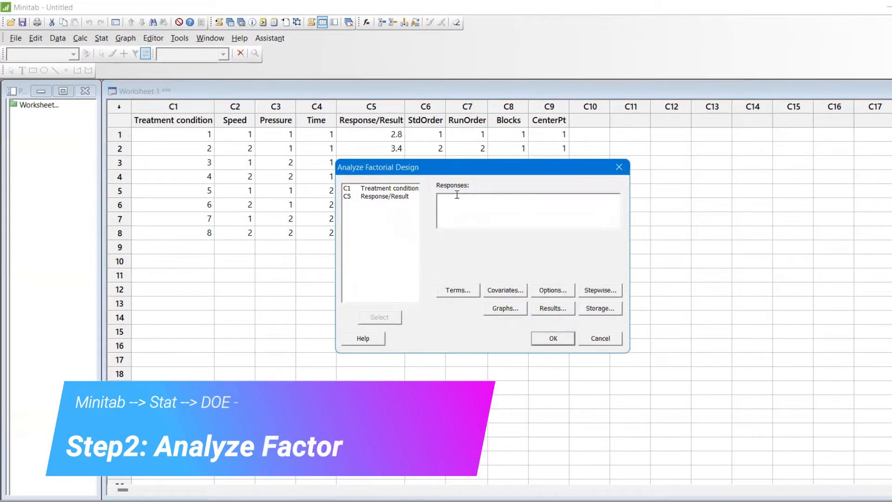
double_click(395, 197)
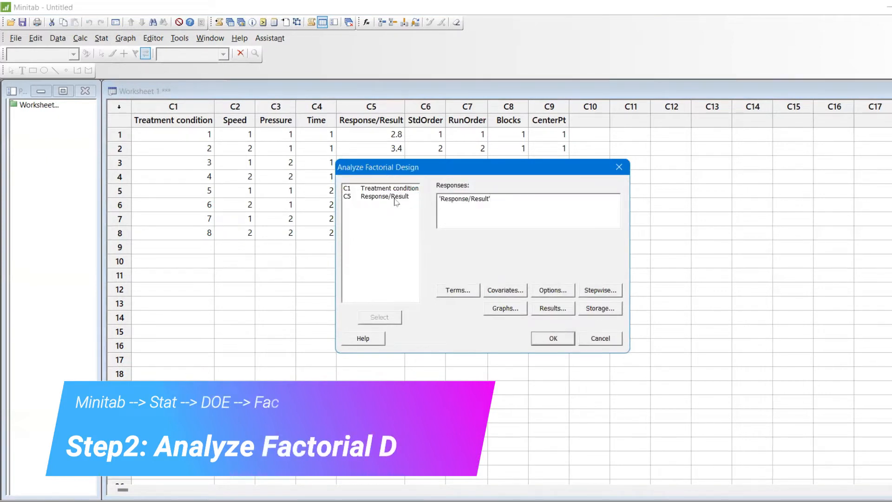
left_click(464, 294)
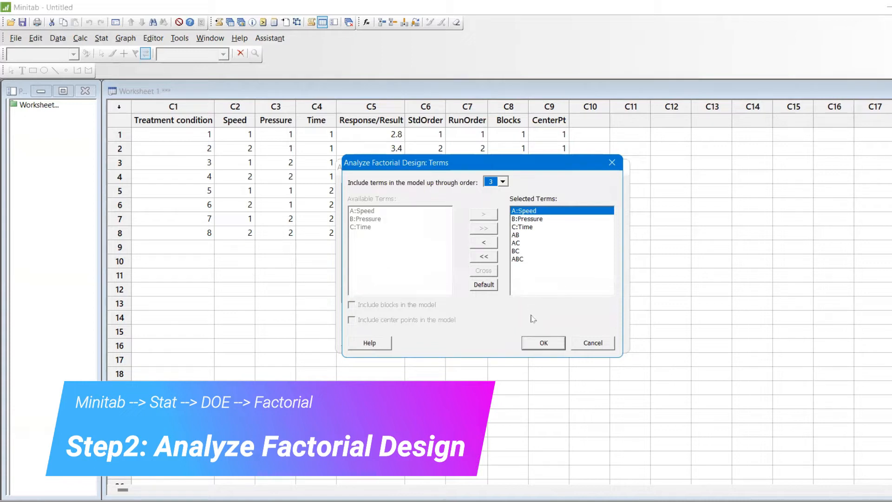
left_click(540, 344)
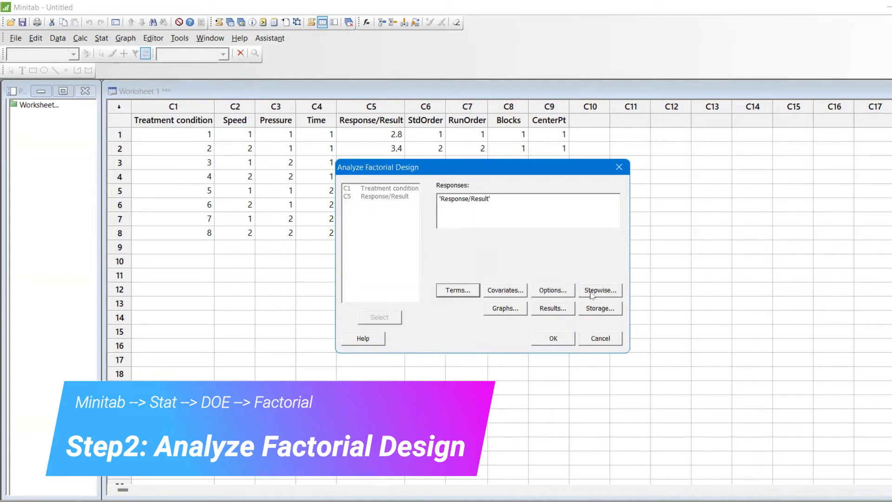
Step: Choose the Pareto effects plot and four-in-one residual plots, then run the factorial design analysis on Response/Result
left_click(516, 313)
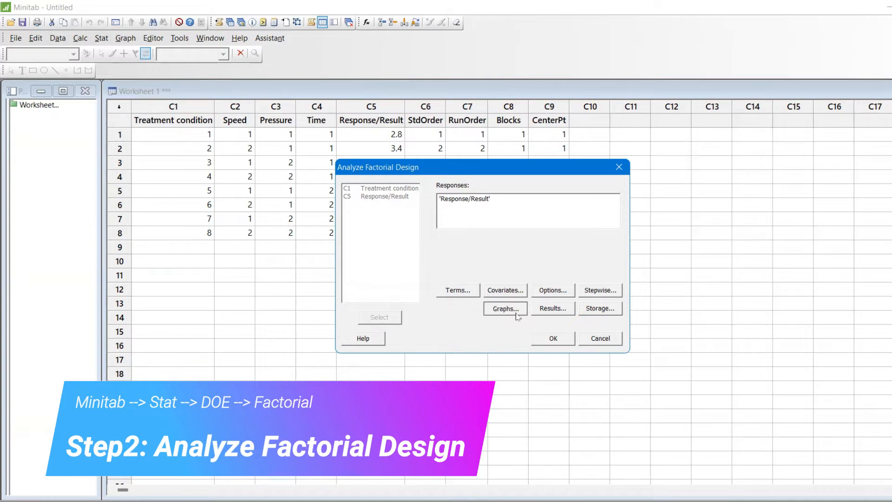
left_click(449, 287)
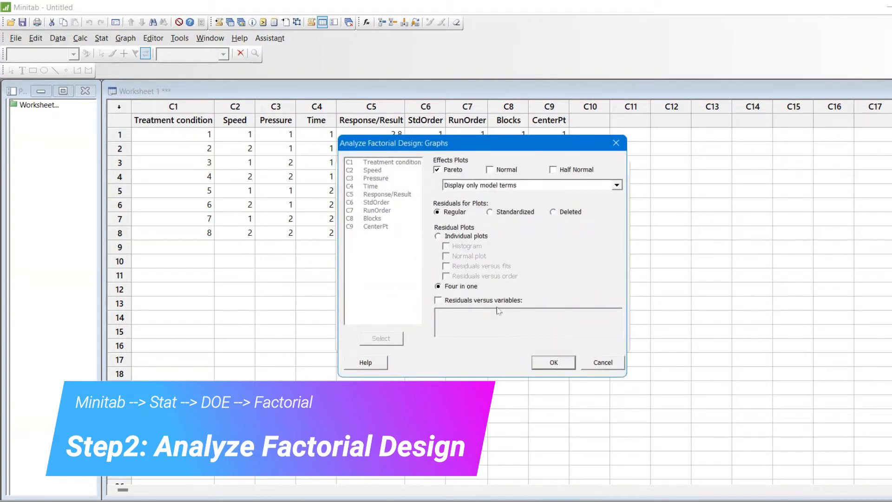
left_click(554, 362)
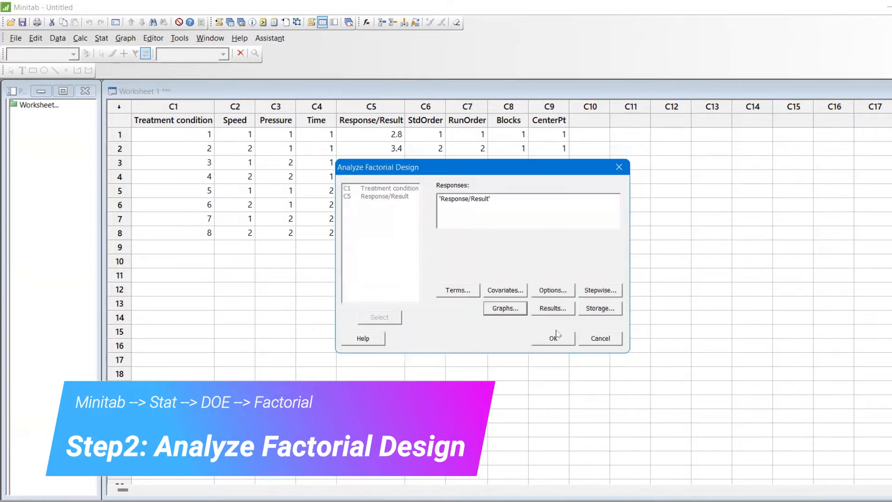
left_click(556, 337)
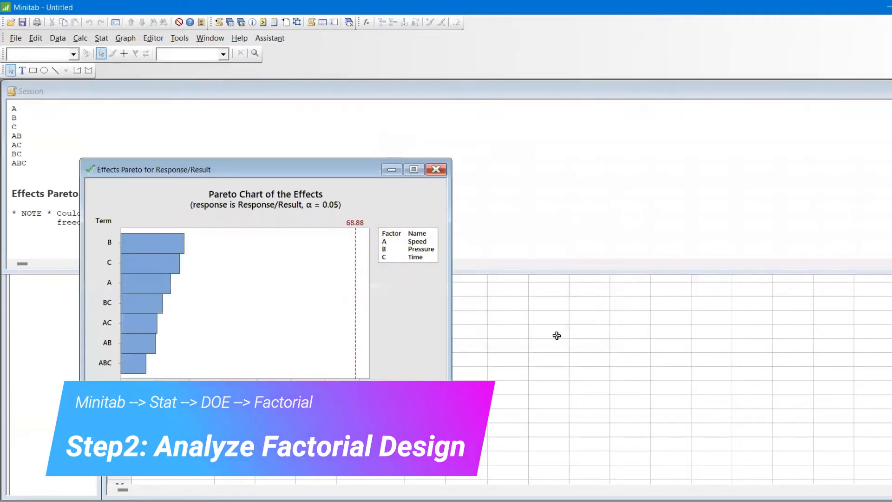
Step: Move the Pareto chart clear of the session output and examine the alias structure, regression equation, coded coefficients and analysis of variance
left_click(373, 193)
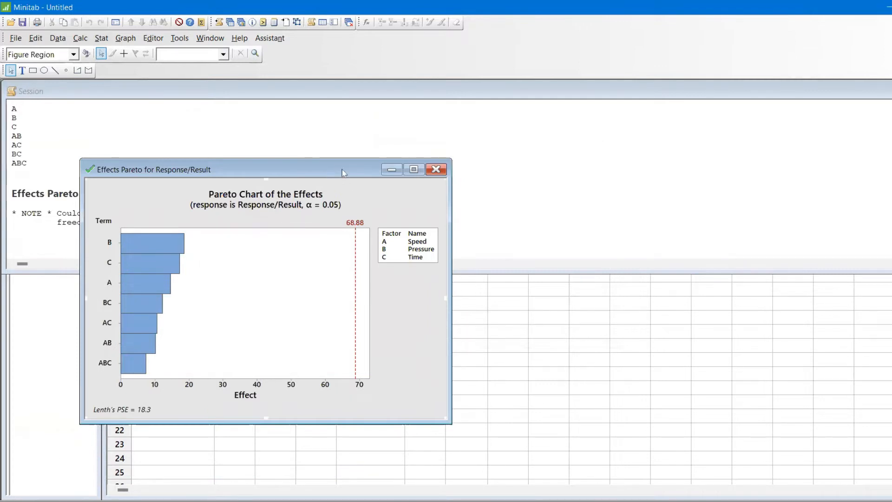
left_click_drag(343, 173, 566, 285)
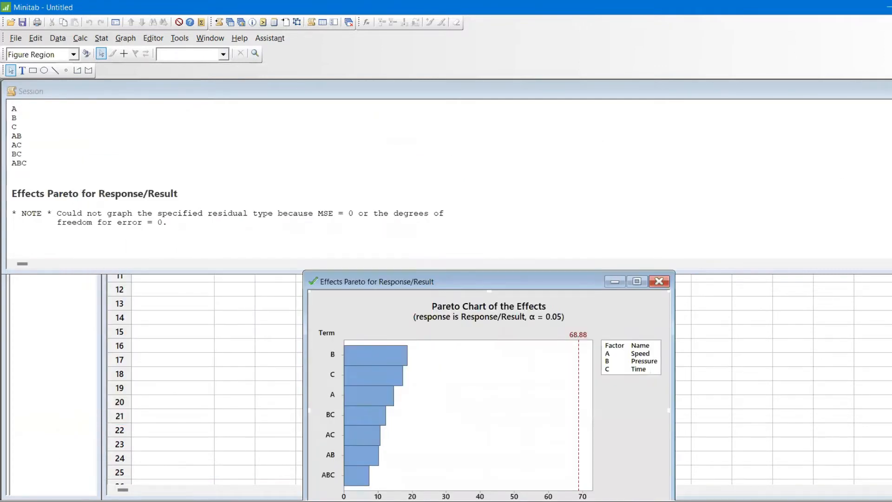
left_click(12, 235)
scroll(12, 235, "up", 3)
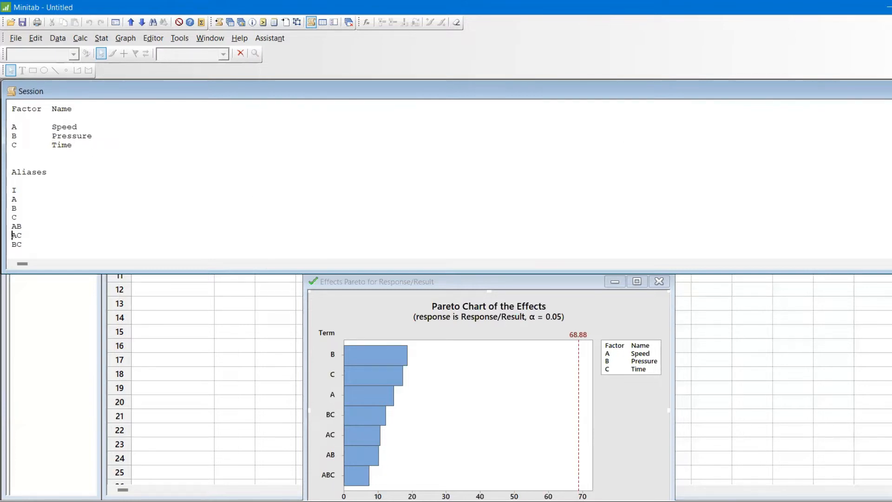
scroll(240, 177, "up", 4)
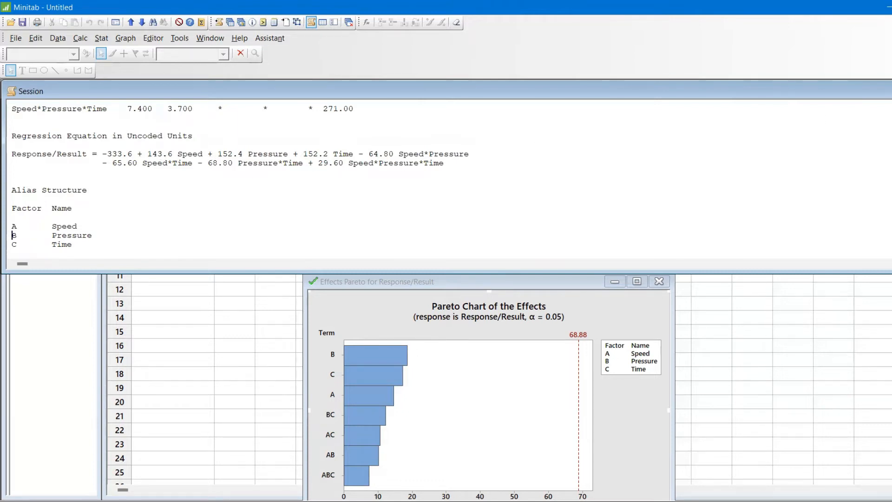
scroll(240, 175, "up", 5)
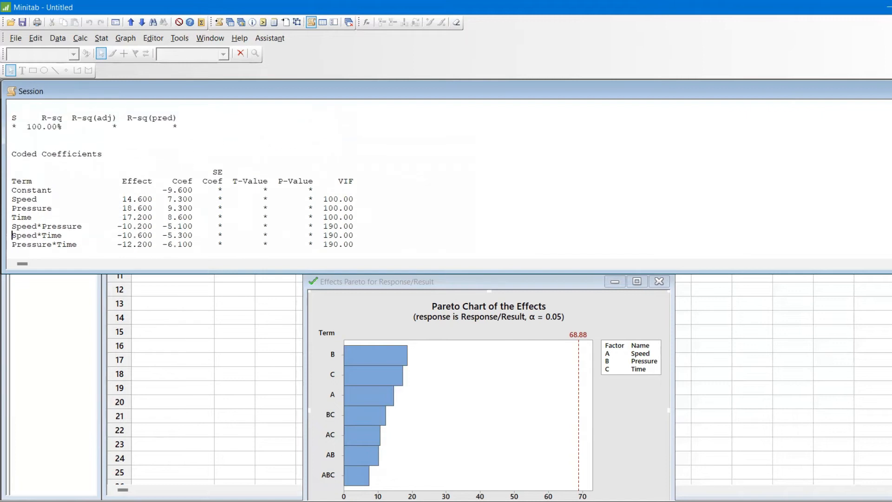
scroll(240, 176, "up", 8)
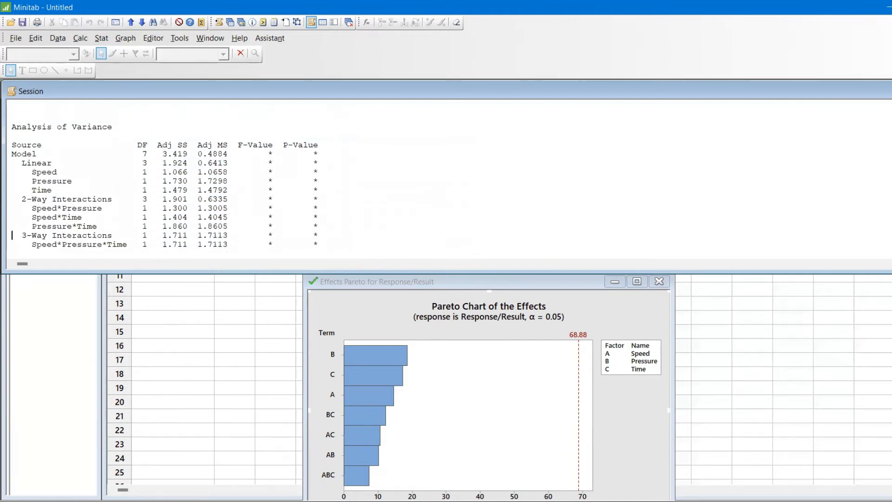
scroll(240, 176, "up", 2)
scroll(240, 175, "up", 5)
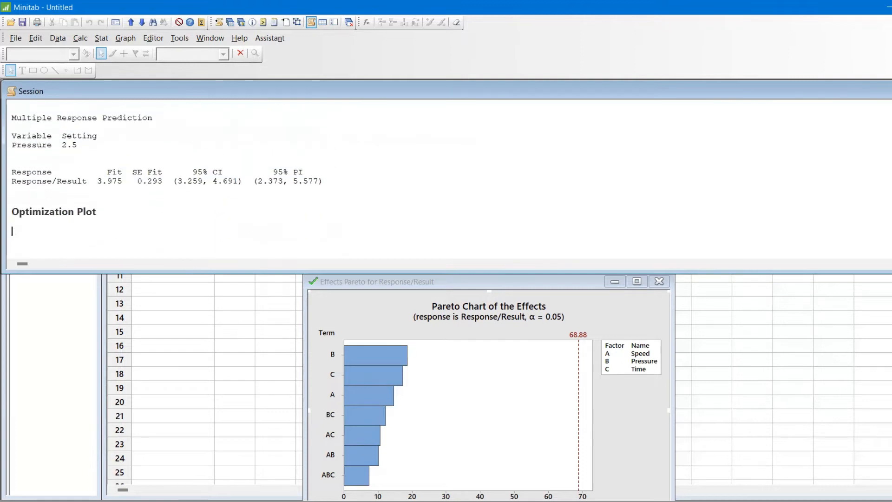
scroll(240, 175, "up", 4)
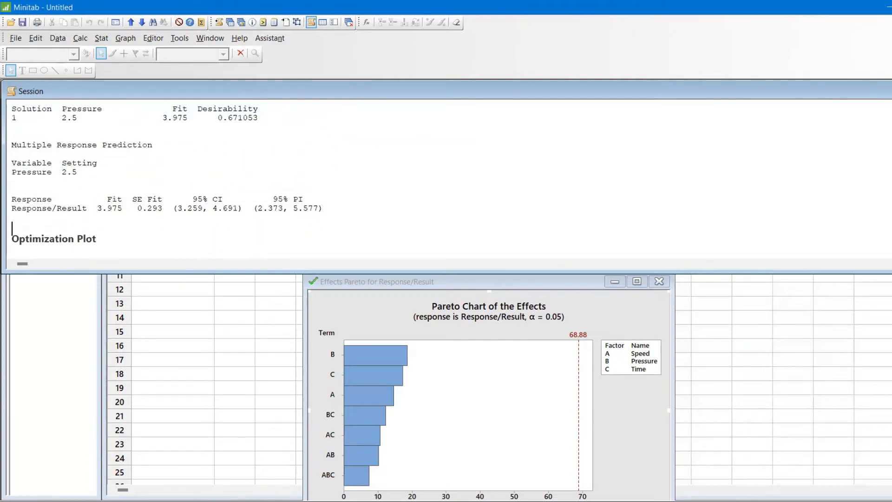
scroll(240, 176, "up", 1)
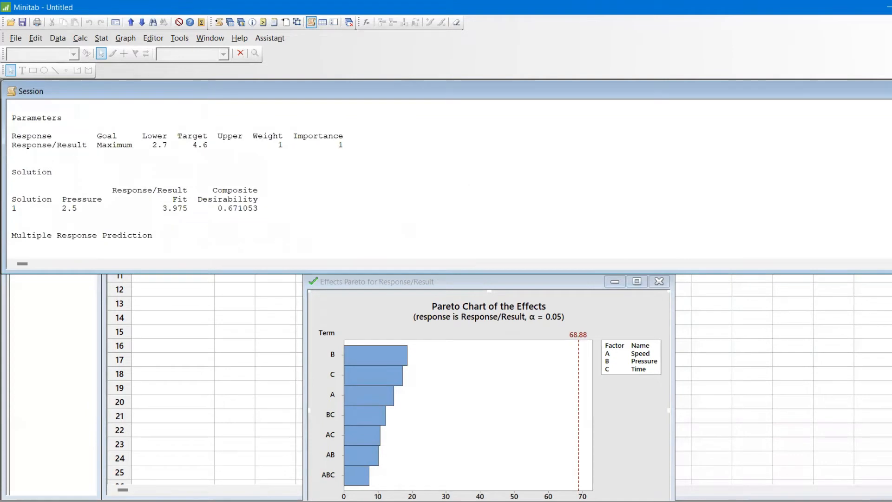
scroll(240, 175, "up", 3)
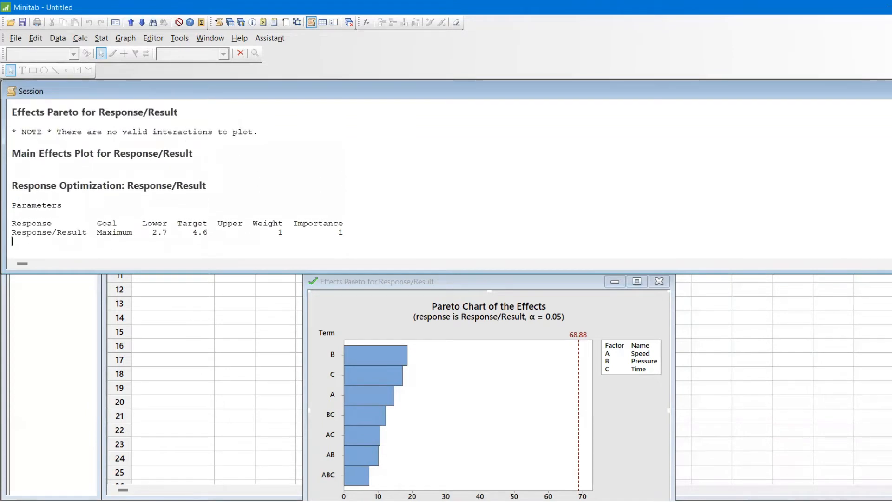
scroll(177, 177, "up", 1)
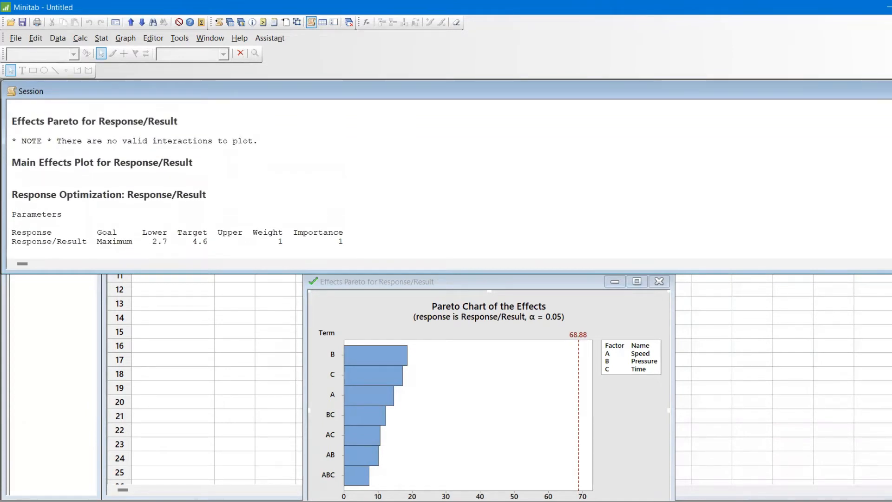
scroll(177, 177, "down", 5)
scroll(177, 177, "down", 9)
scroll(12, 226, "down", 1)
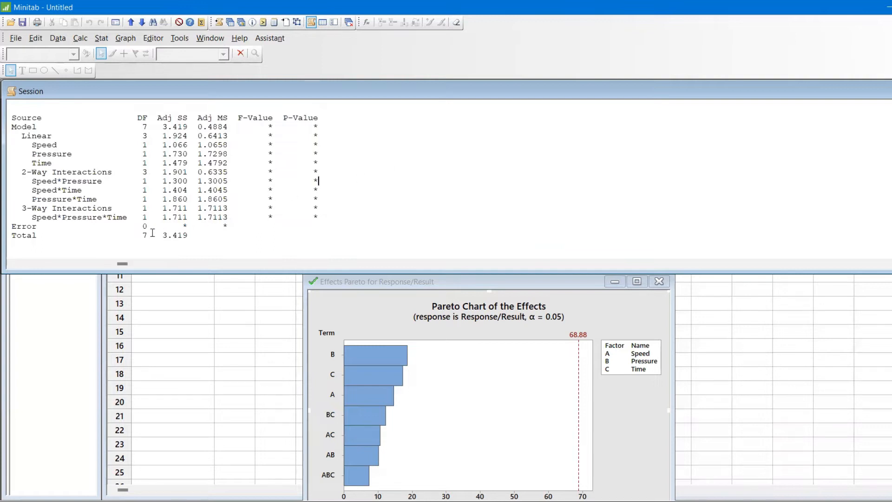
Step: Check the error degrees of freedom in the ANOVA table and maximize the Pareto chart of the effects
left_click_drag(148, 225, 140, 222)
left_click(639, 282)
left_click(637, 282)
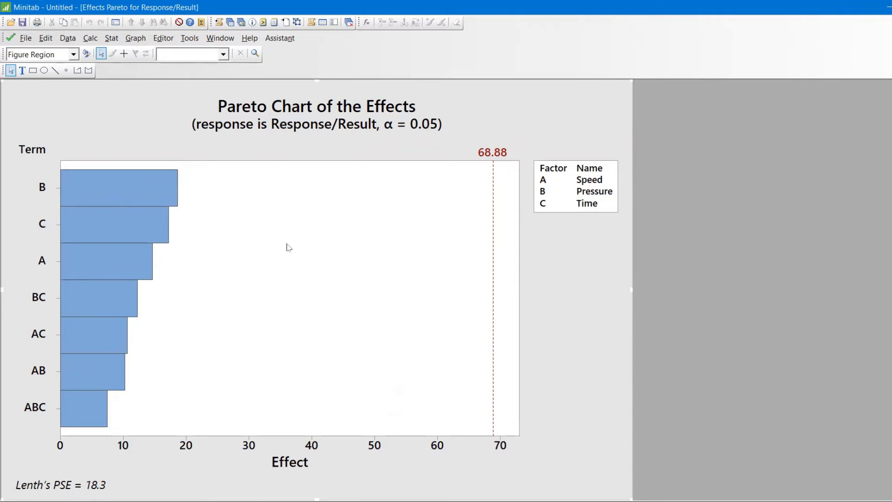
Step: Rerun the factorial analysis with the Stepwise method, using 0.15 for both alpha to enter and alpha to remove
key("ctrl+e")
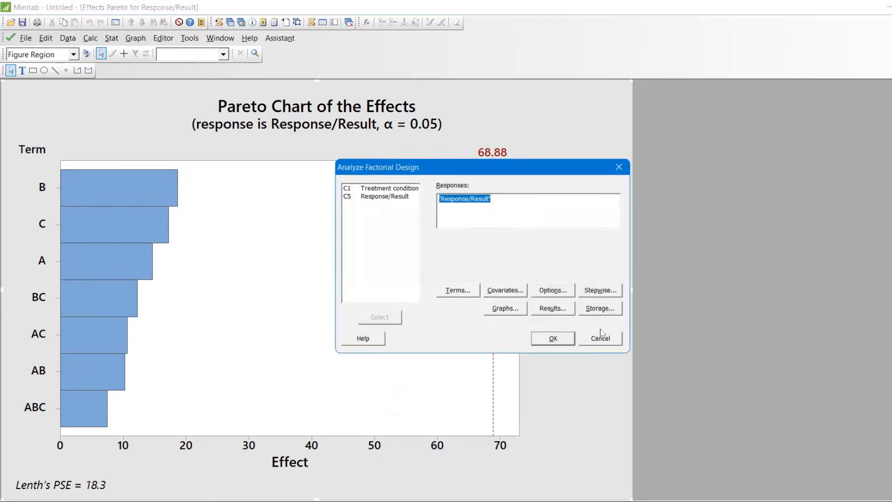
left_click(600, 292)
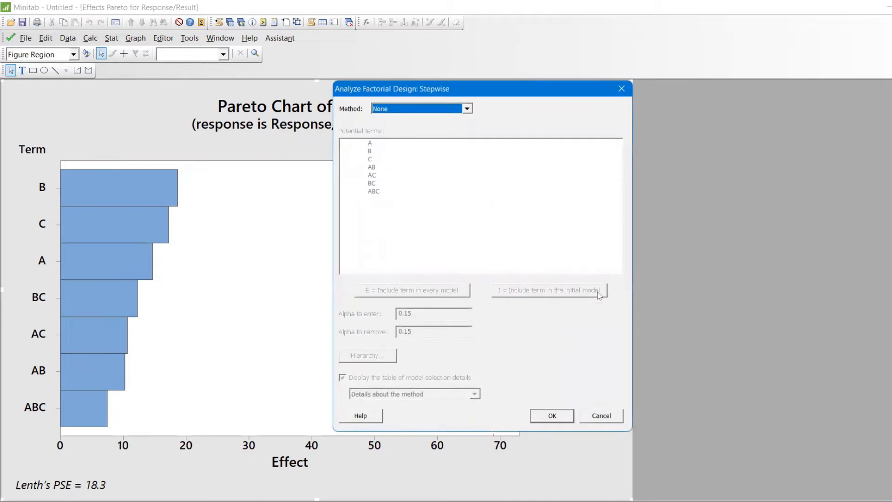
left_click(466, 110)
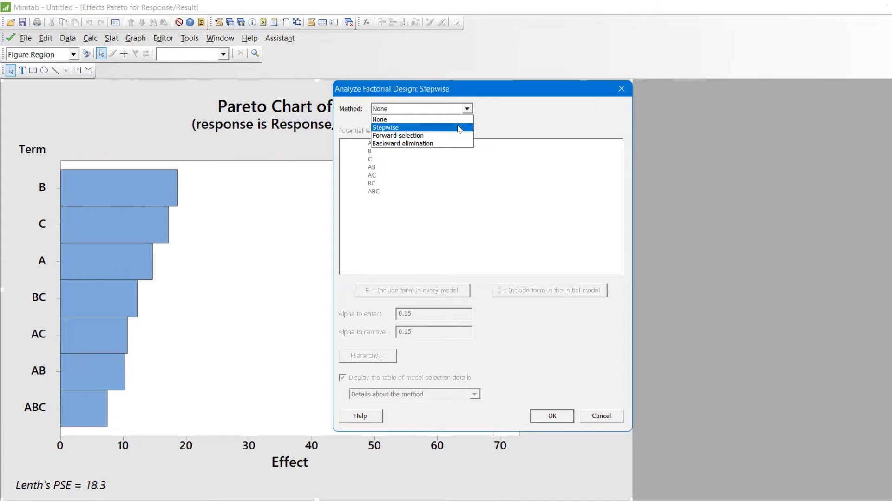
left_click(459, 127)
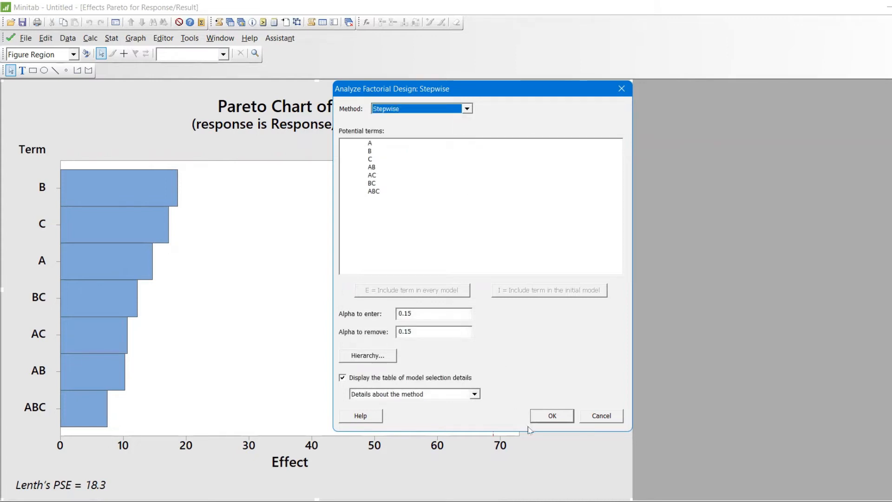
left_click(547, 419)
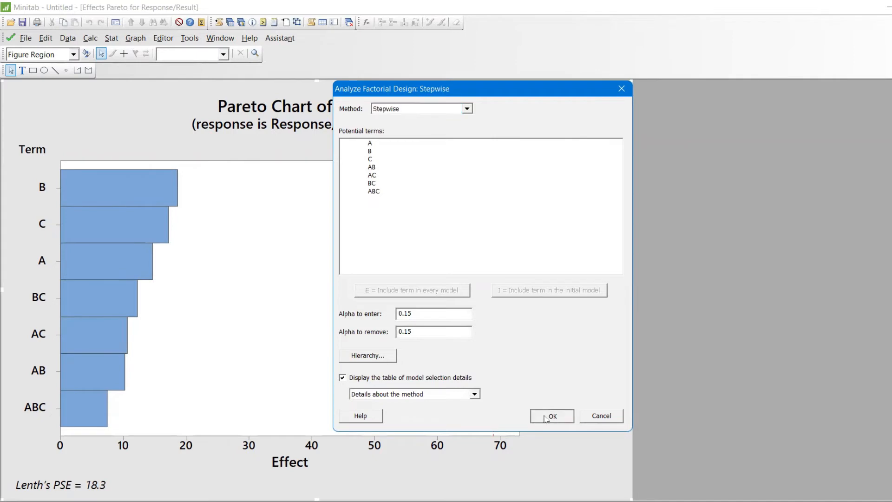
left_click(549, 343)
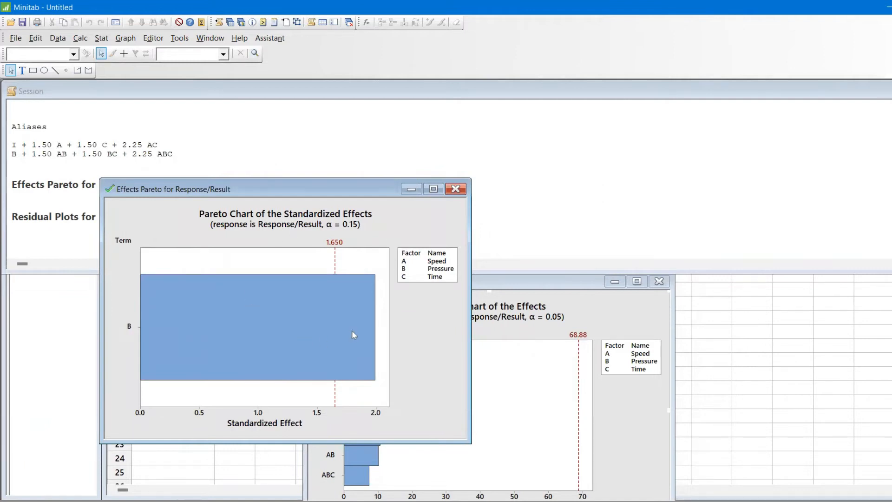
Step: Review the stepwise Pareto chart and session output, then put the session window away to expose the worksheet
mouse_move(354, 334)
left_click(12, 236)
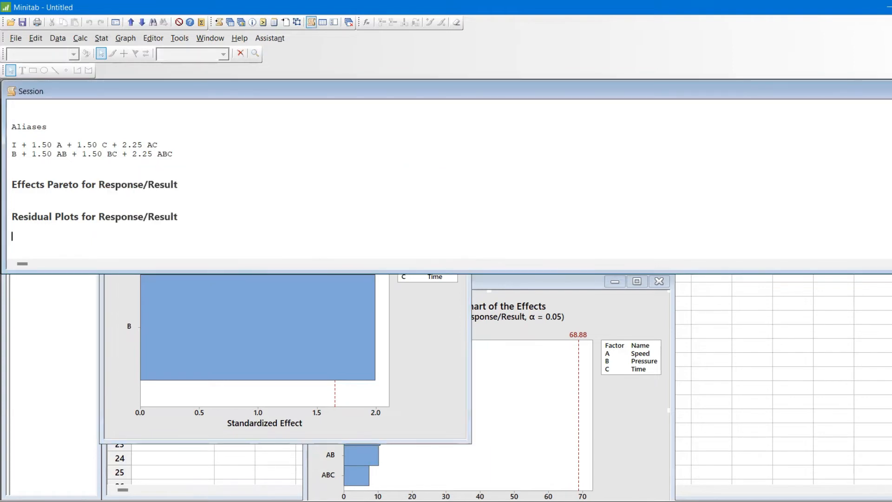
left_click(891, 92)
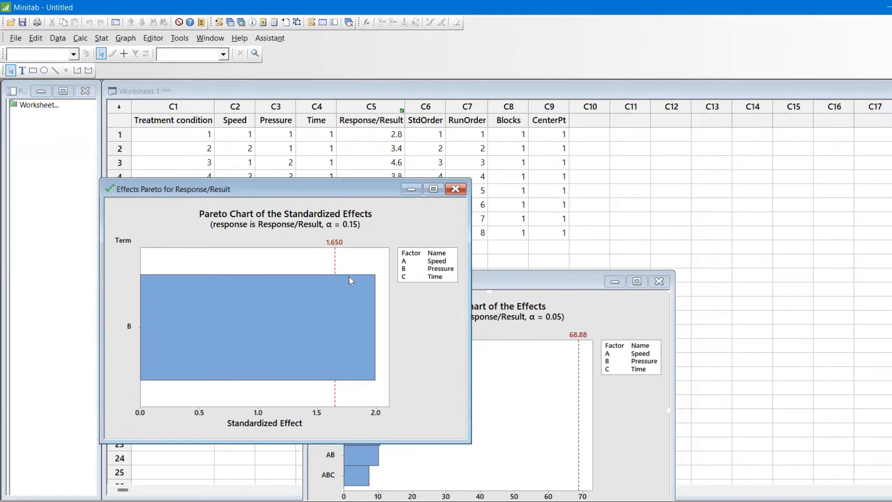
Step: Rerun the factorial analysis with the Forward selection method and an alpha to enter of 0.25
key("ctrl+e")
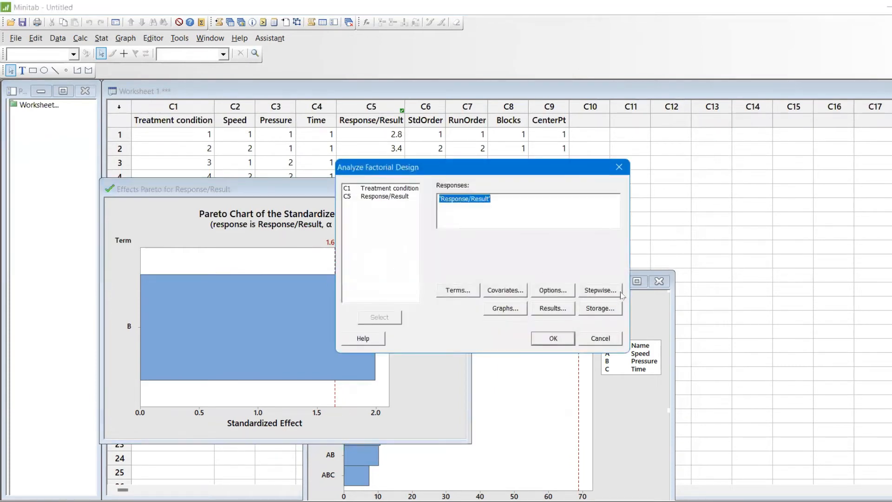
left_click(606, 290)
left_click(466, 108)
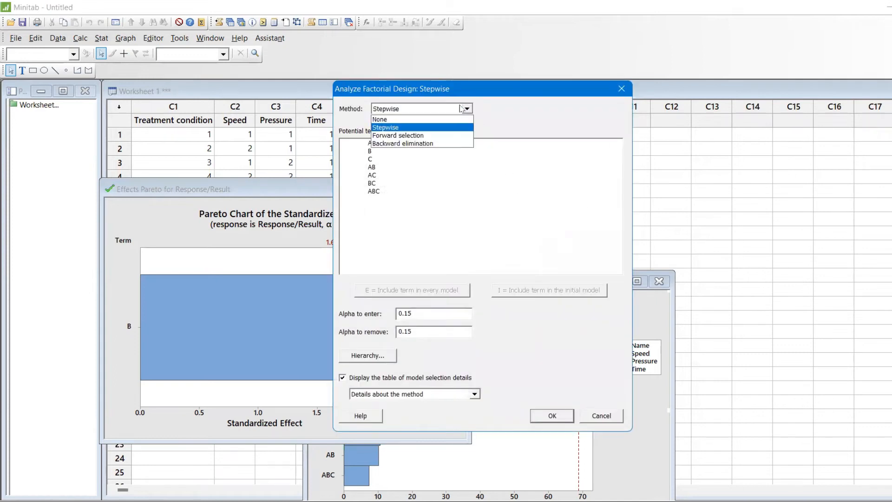
left_click(455, 135)
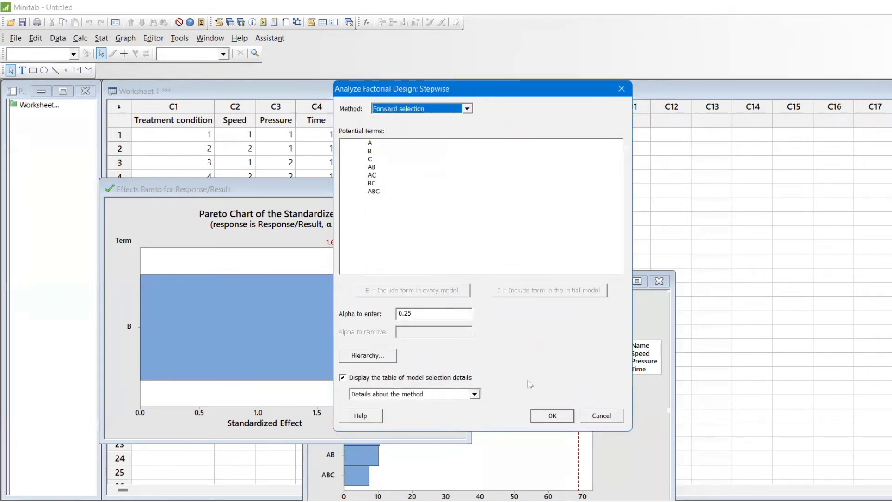
left_click(552, 415)
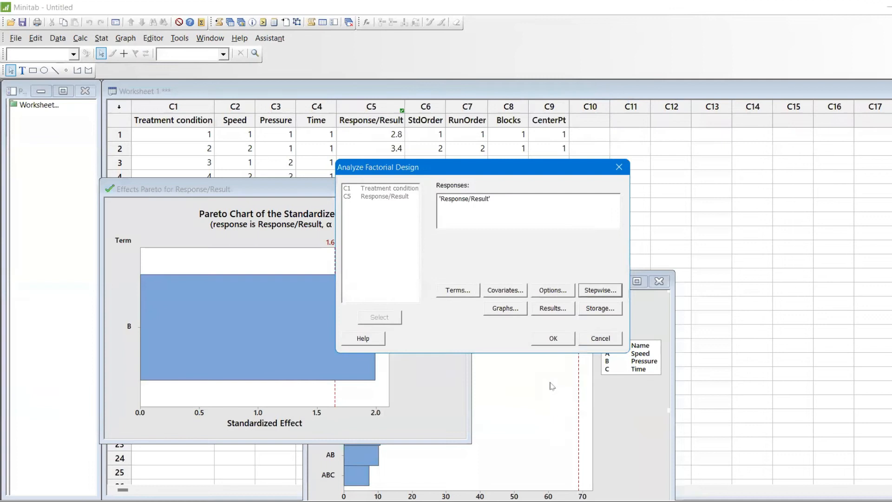
left_click(555, 340)
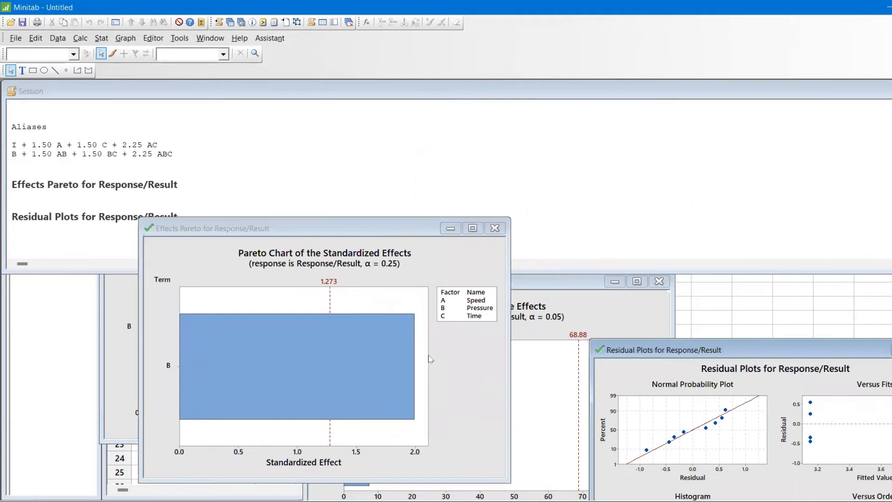
Step: Rerun the factorial analysis with Backward elimination at alpha to remove 0.1 and move the new residual plots off the Pareto chart
key("ctrl+e")
left_click(610, 288)
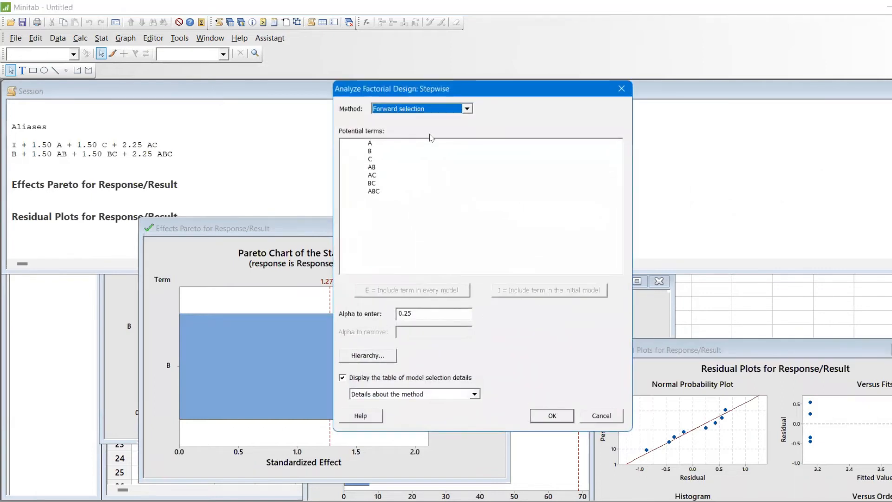
left_click(424, 110)
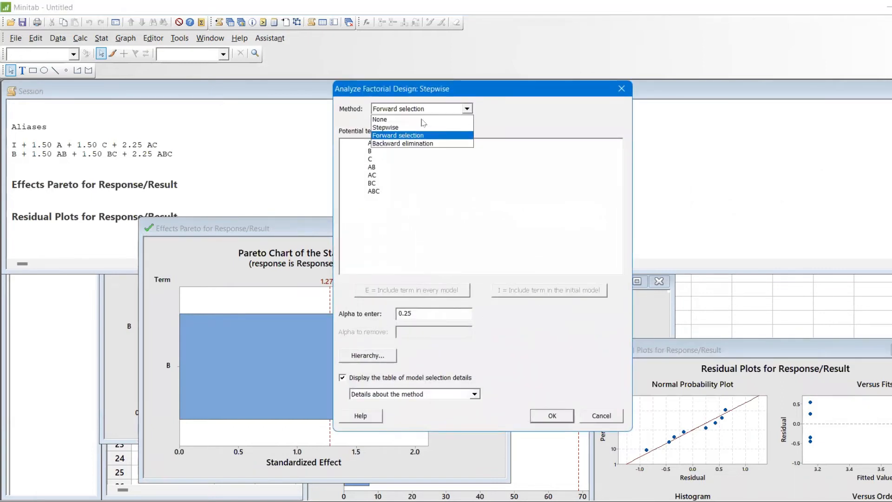
left_click(423, 143)
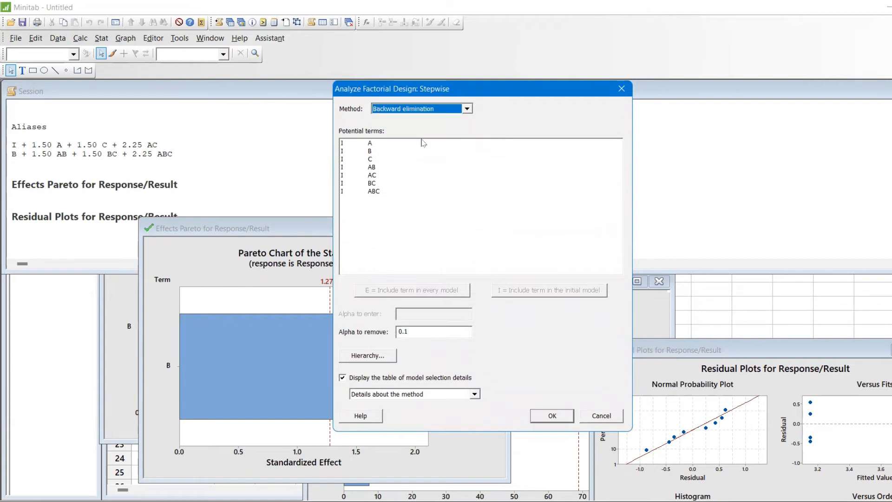
left_click(553, 416)
left_click(550, 343)
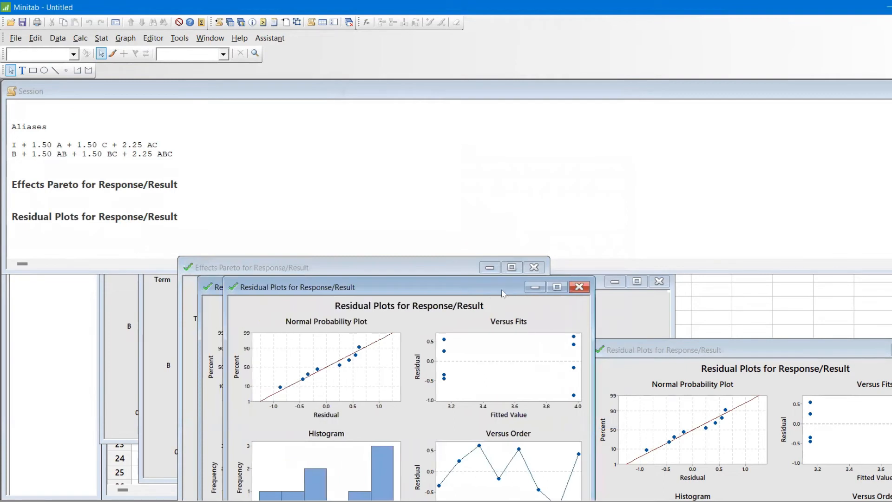
left_click_drag(502, 292, 890, 340)
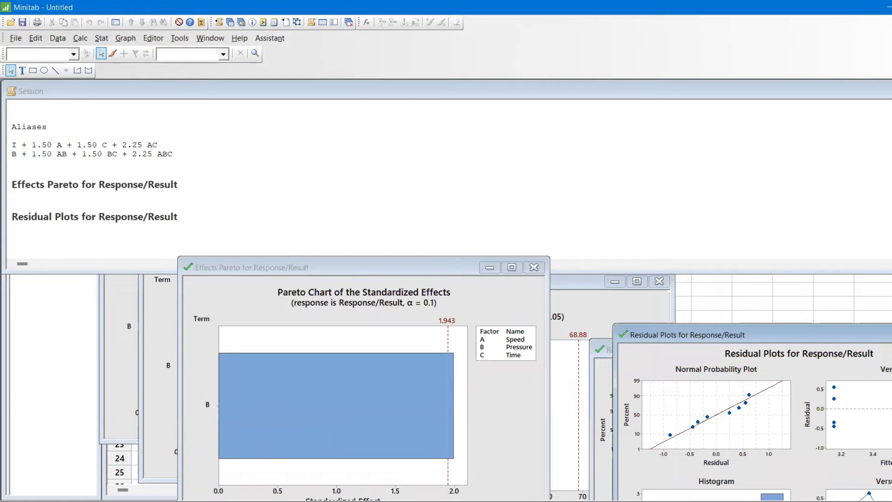
Step: Clear the session window and newest residual plots out of the way and enlarge the backward elimination Pareto chart
left_click(891, 91)
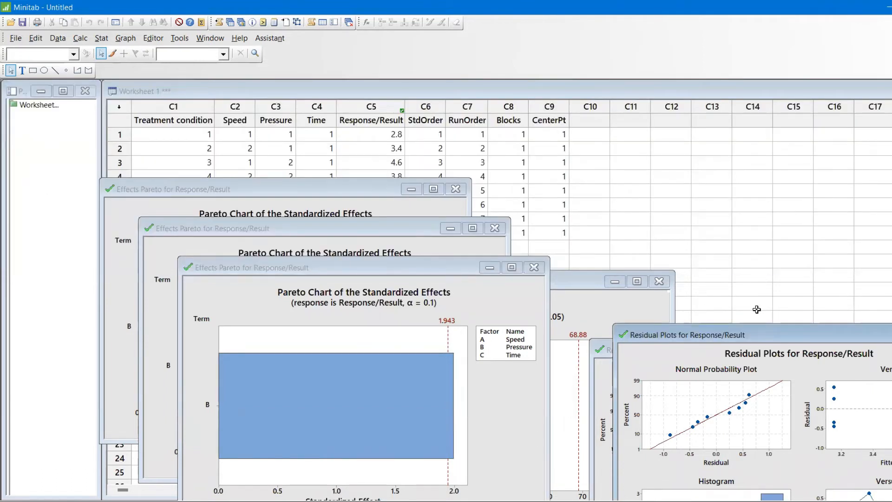
left_click_drag(761, 337, 712, 83)
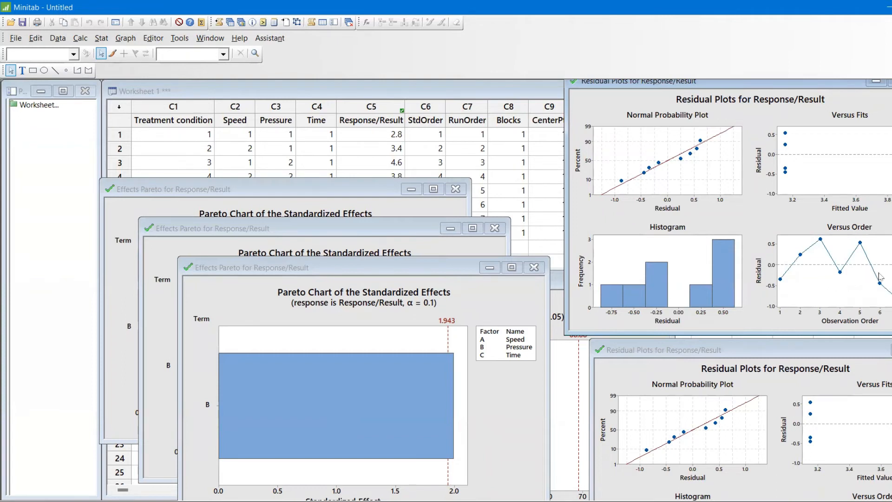
left_click(512, 268)
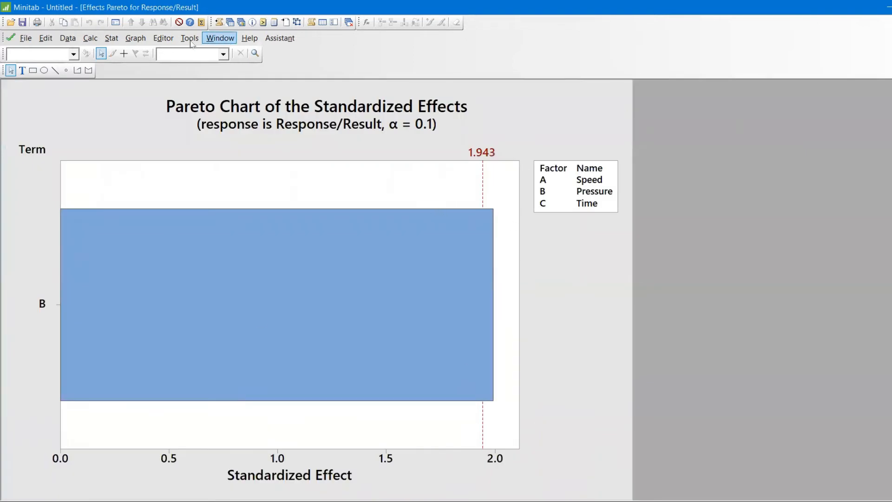
Step: Generate factorial plots for Response/Result with Speed, Pressure and Time selected, displaying only model terms
left_click(120, 42)
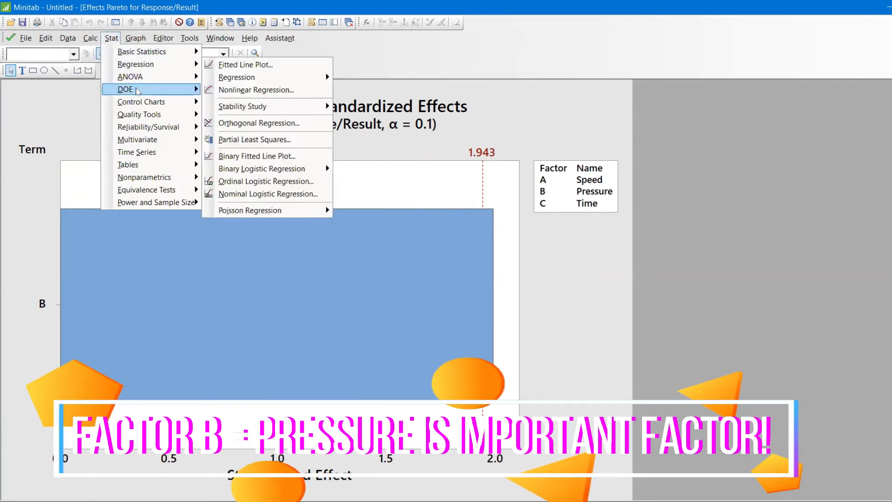
mouse_move(135, 90)
mouse_move(221, 90)
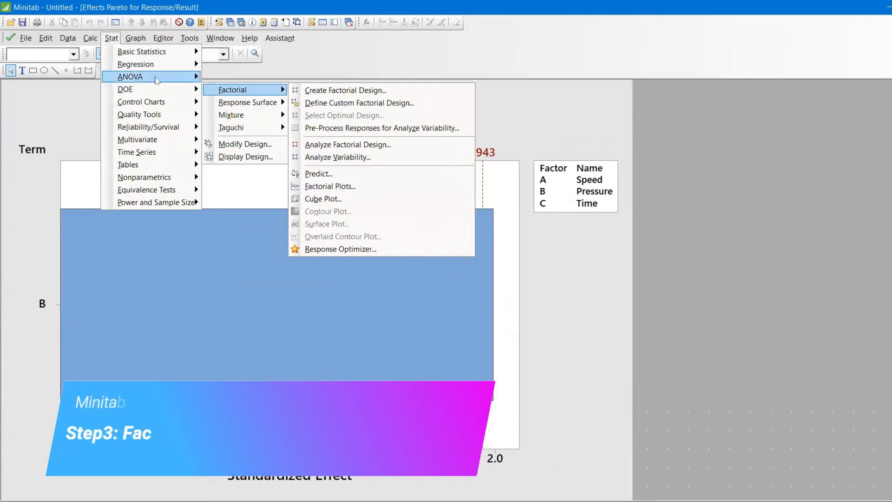
mouse_move(157, 80)
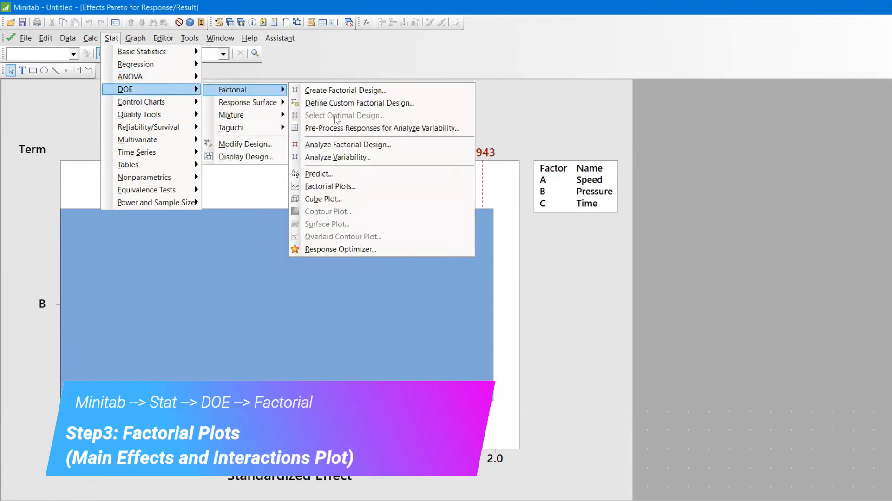
left_click(342, 189)
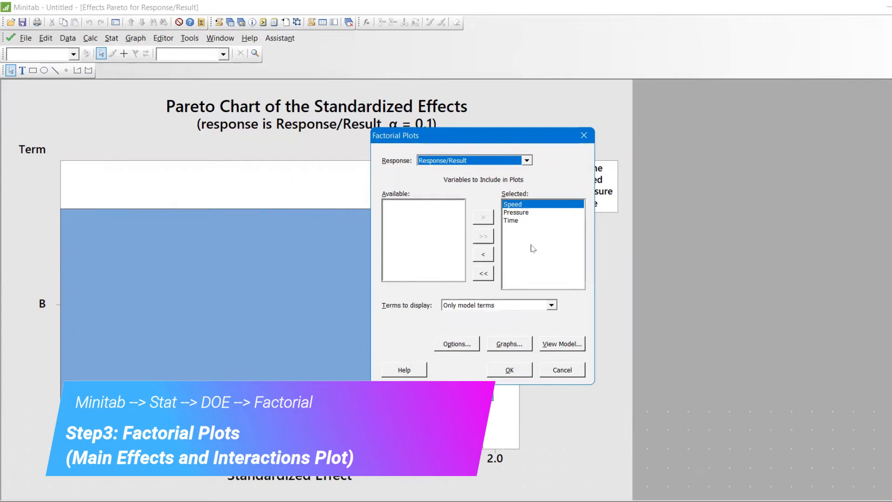
left_click(500, 305)
left_click(574, 302)
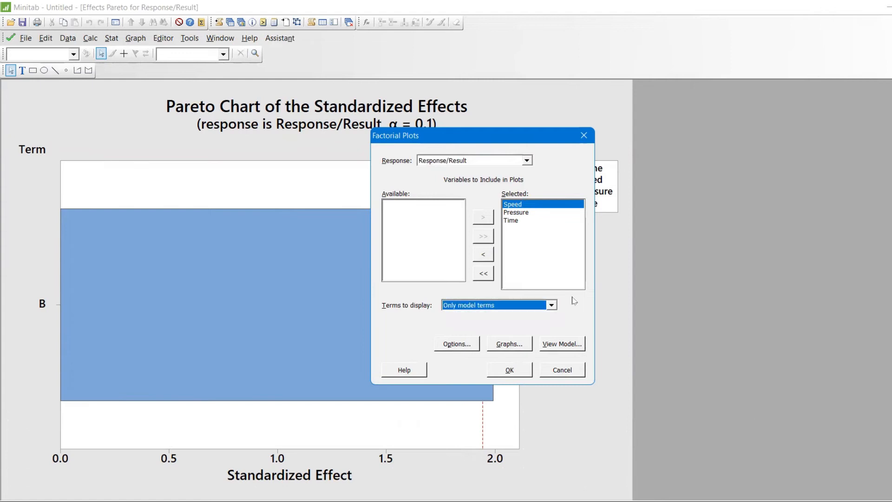
left_click(509, 371)
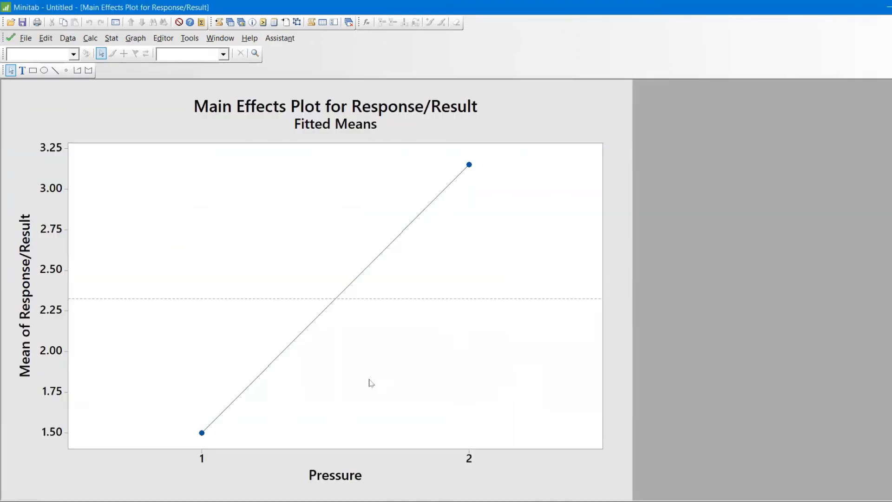
Step: Reopen the Factorial Plots setup and set the terms to display to All terms
key("ctrl+e")
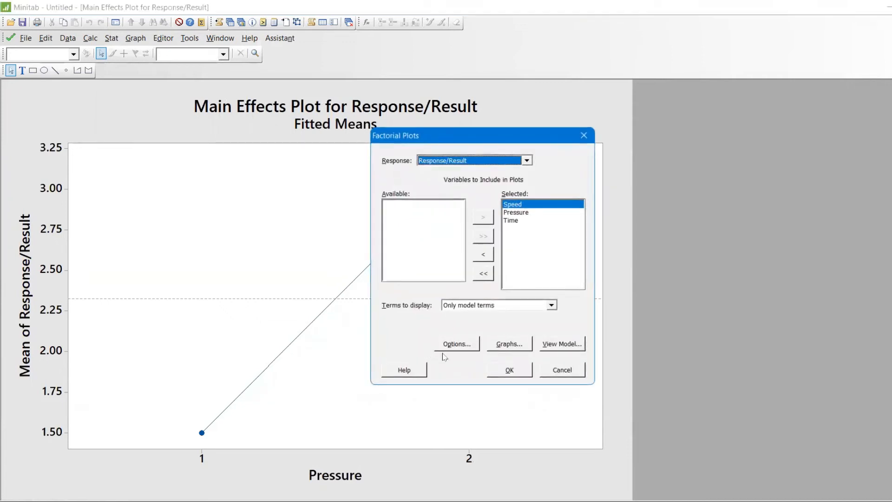
left_click(490, 305)
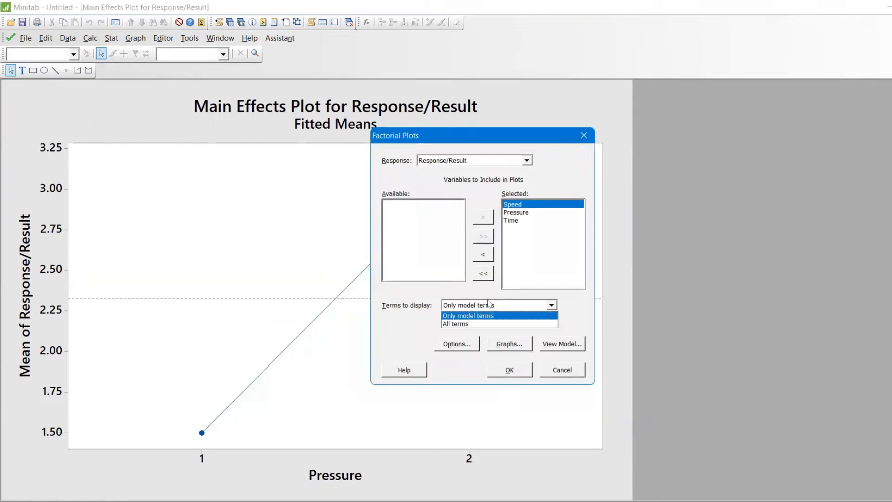
left_click(488, 324)
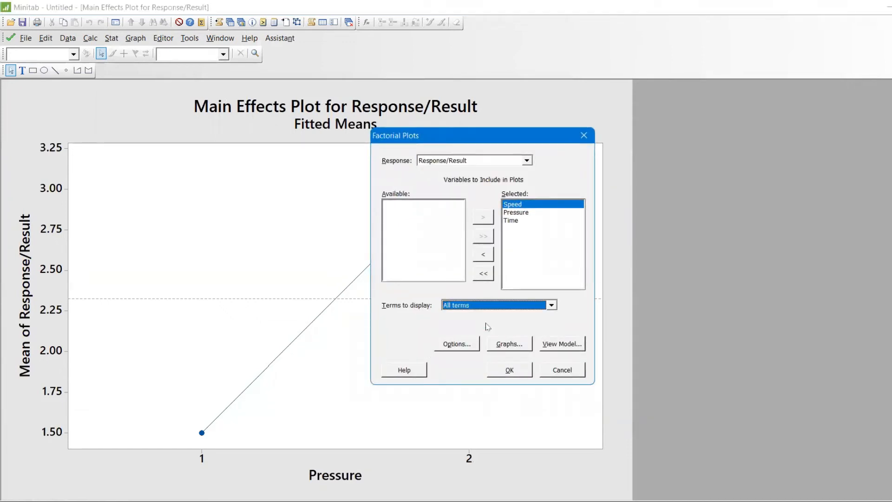
Step: Try to generate the factorial plots with Speed, Pressure and Time all removed from the selected variables
left_click(531, 213)
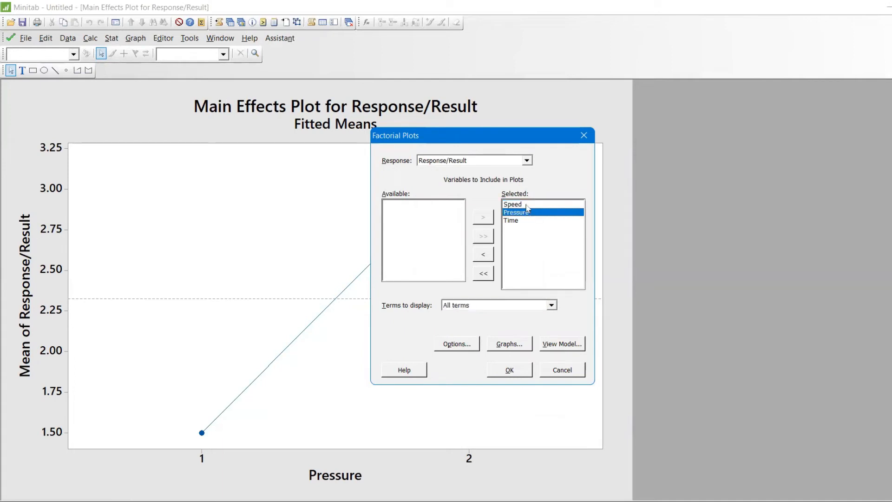
left_click(527, 205)
key("Down")
key("Down")
key("Up")
key("Up")
left_click(492, 252)
left_click(485, 254)
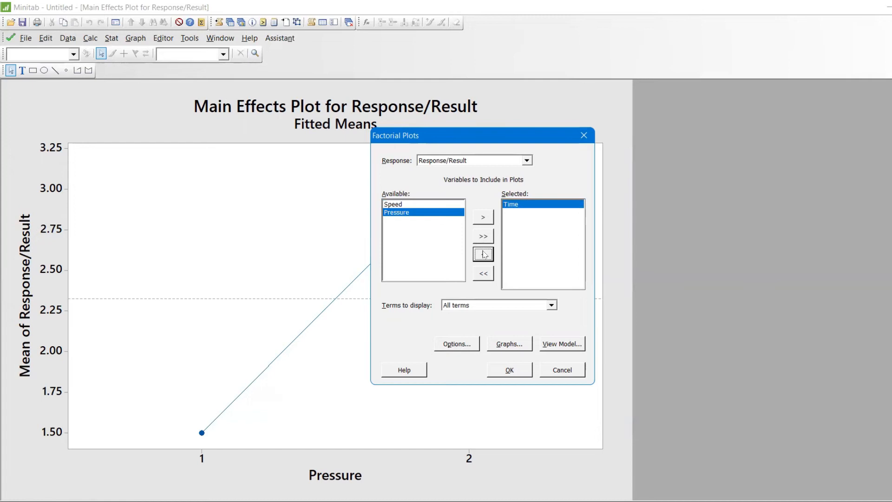
left_click(485, 254)
left_click(513, 371)
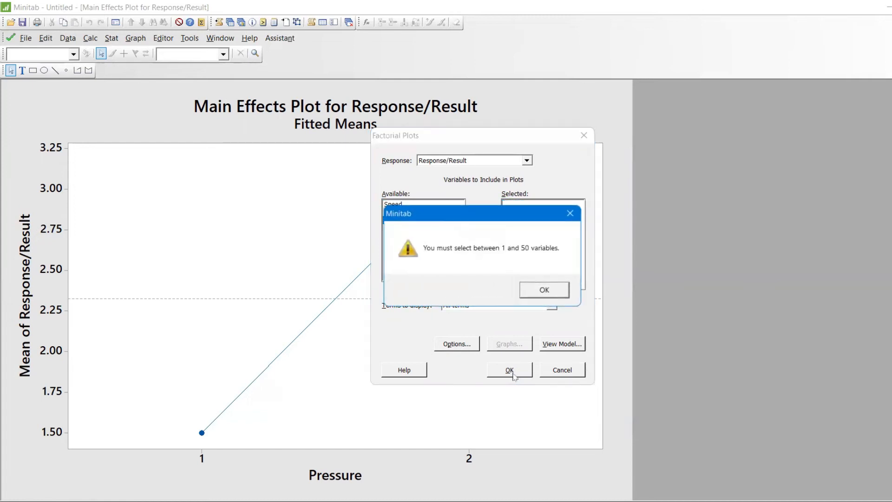
left_click(530, 293)
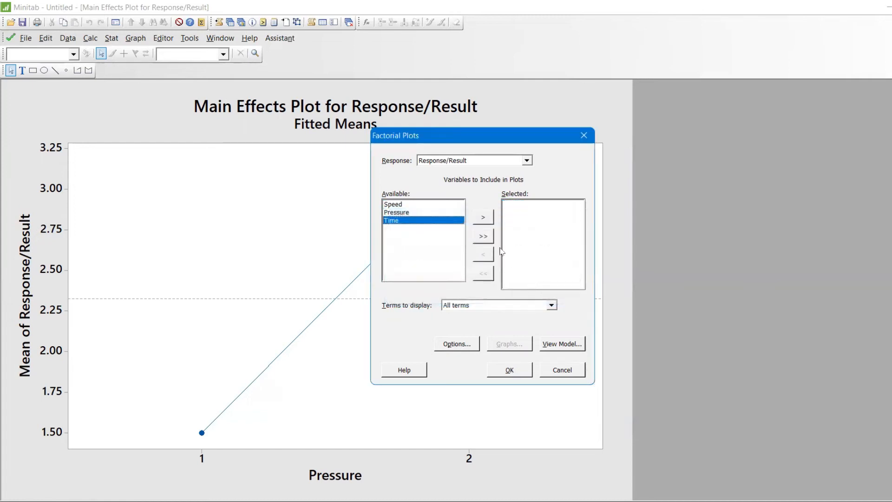
Step: Return Speed, Pressure and Time to the selected variables and generate the factorial plots with All terms displayed
left_click(499, 305)
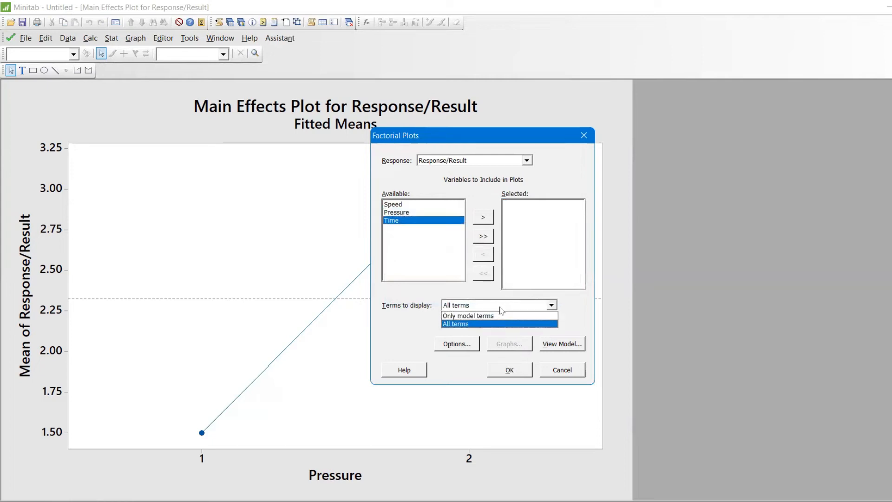
left_click(498, 317)
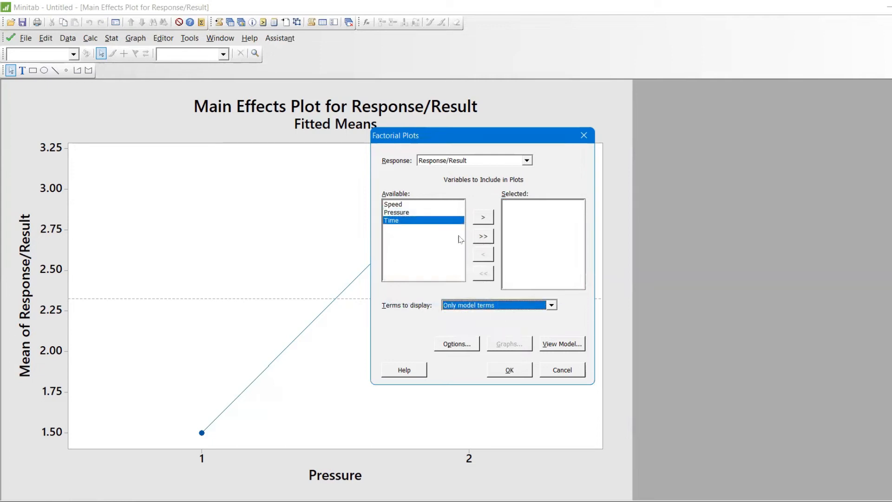
left_click(482, 235)
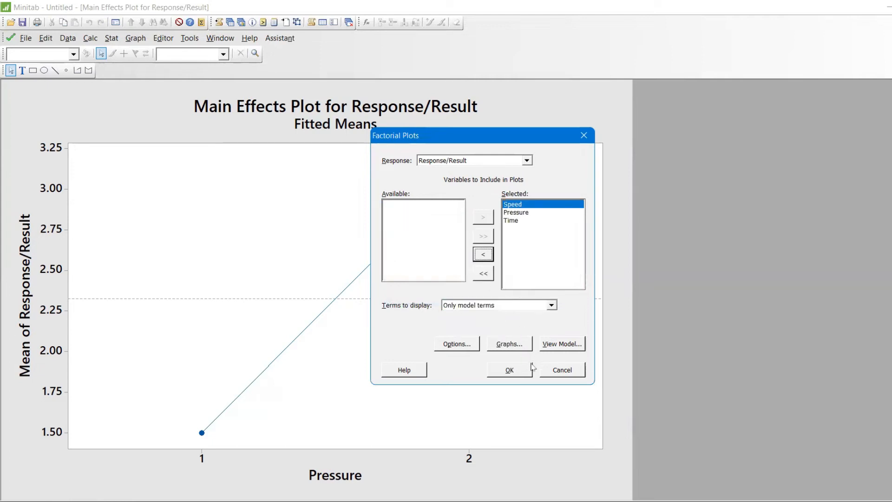
left_click(505, 309)
left_click(504, 325)
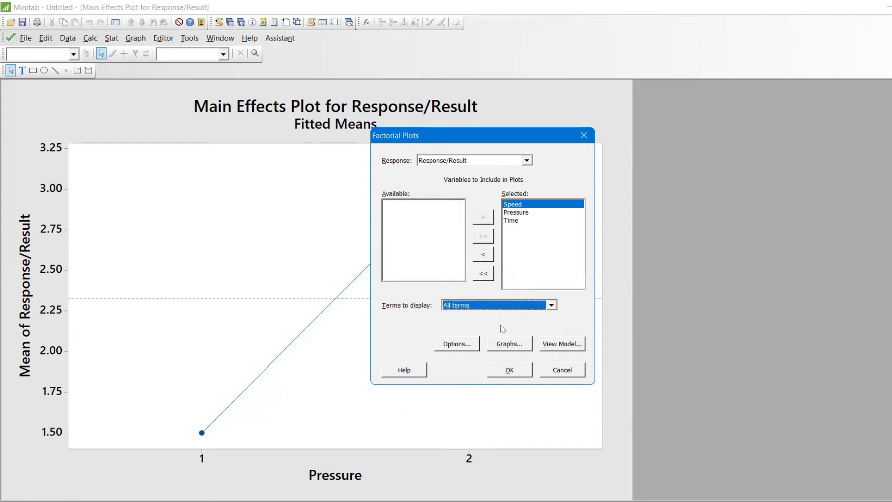
left_click(505, 371)
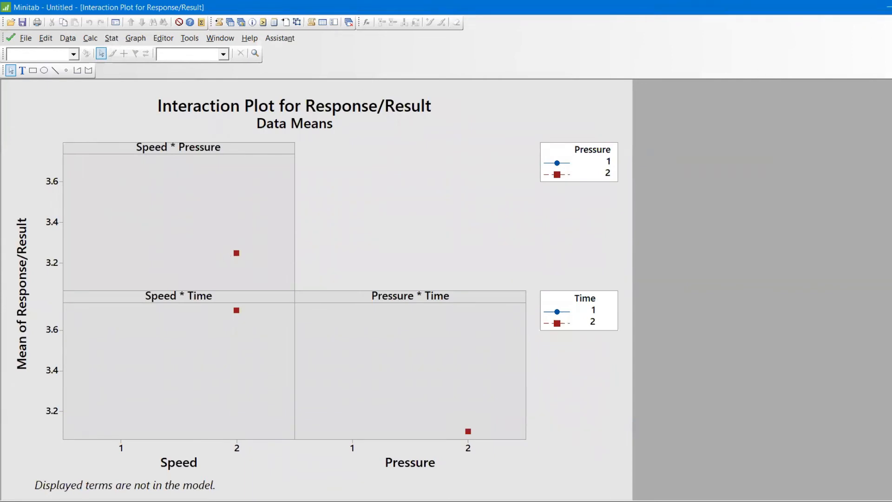
Step: Restore the graph windows and move the all-terms main effects plot clear of the others to examine its factor panels
left_click(891, 38)
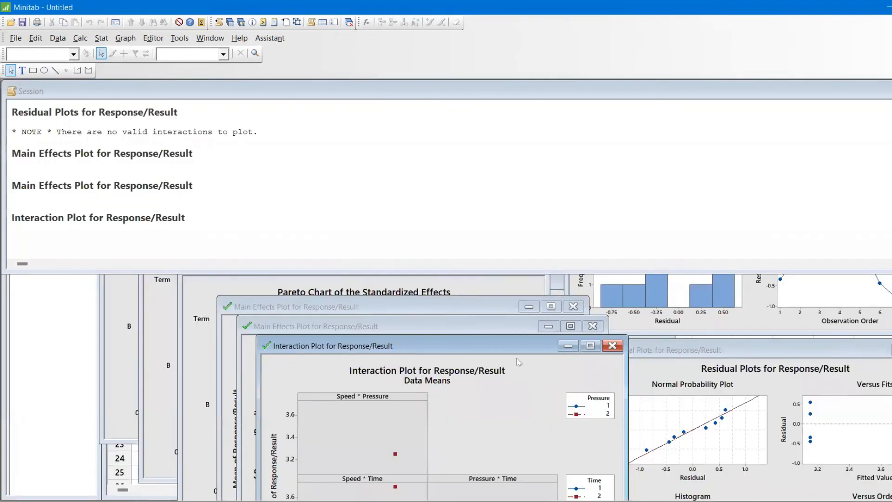
left_click(495, 331)
left_click_drag(492, 333, 518, 316)
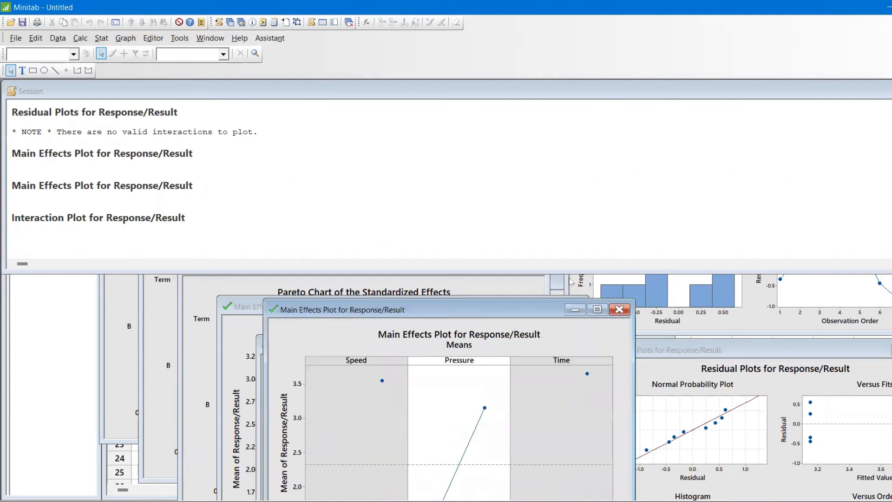
left_click_drag(570, 281, 805, 107)
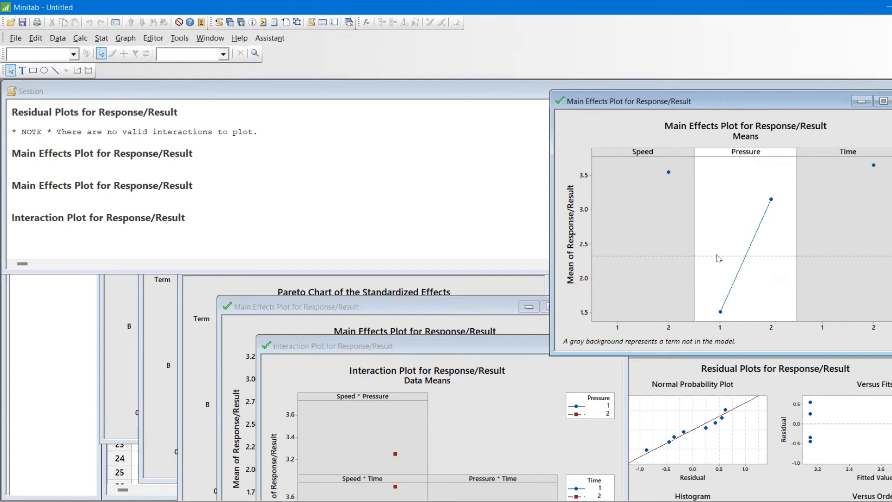
mouse_move(718, 258)
Step: Create a cube plot of the data means for Response/Result with Speed, Pressure and Time as the plotted variables
left_click(101, 38)
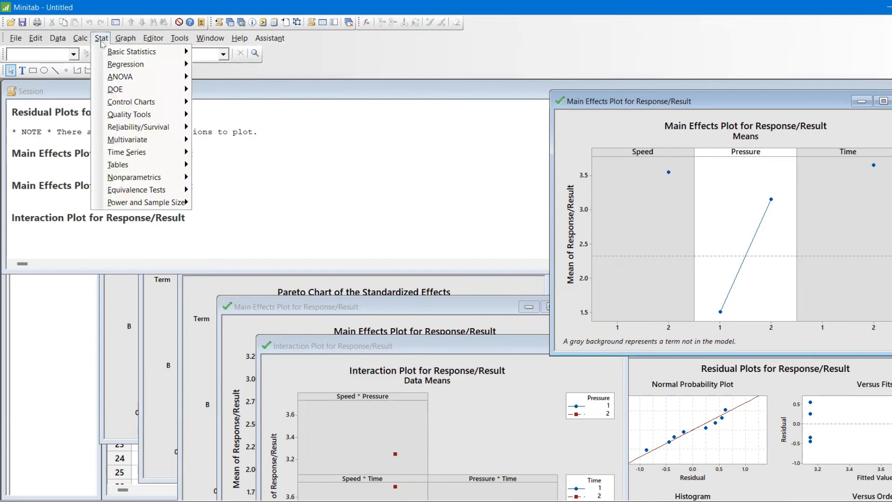
mouse_move(140, 90)
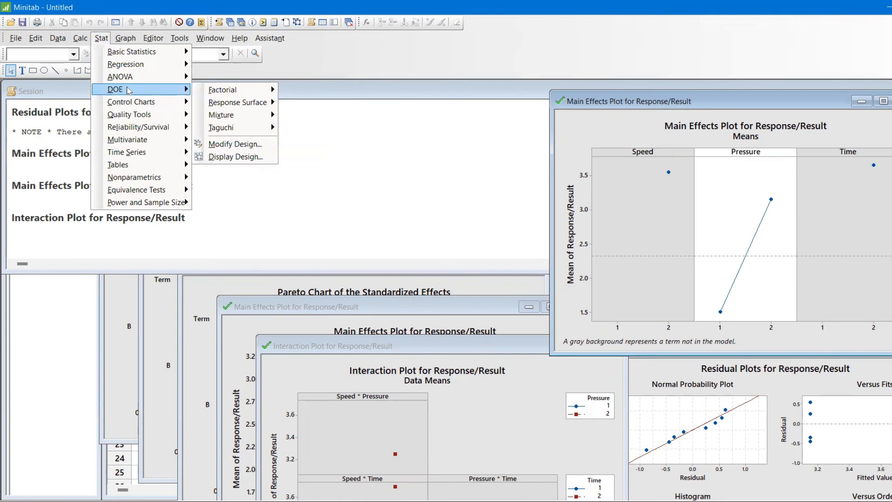
mouse_move(225, 91)
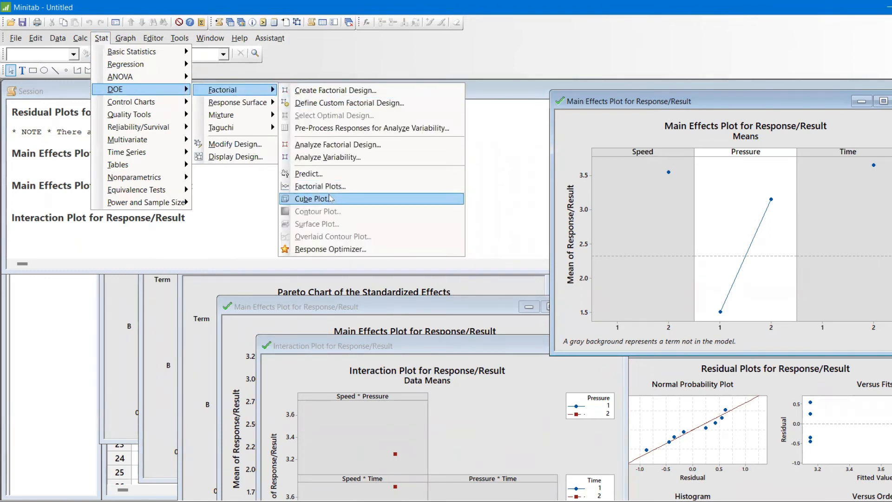
left_click(330, 200)
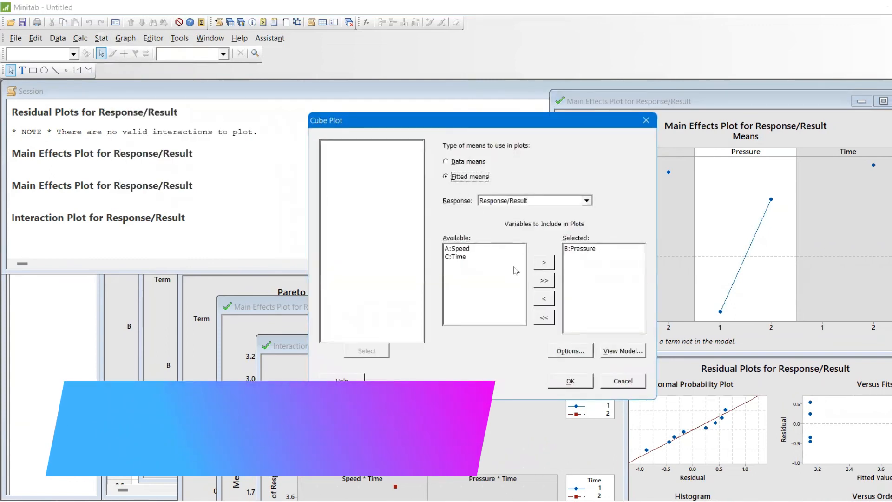
left_click(571, 381)
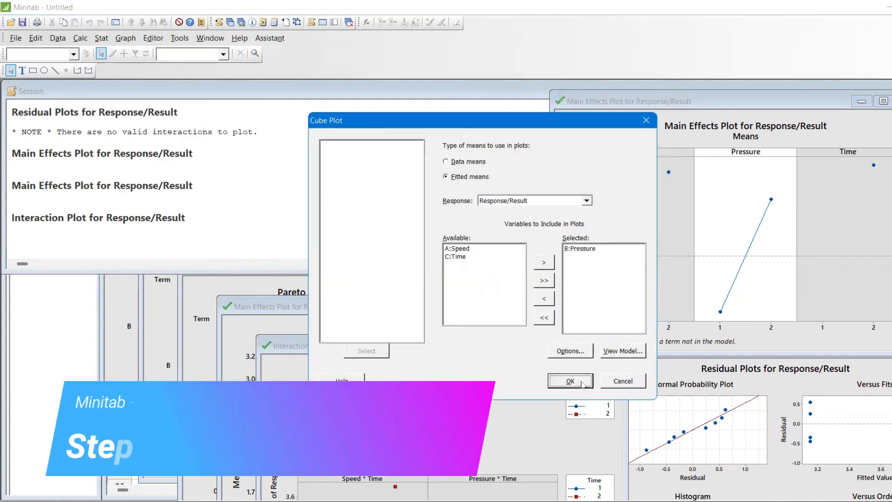
left_click(539, 290)
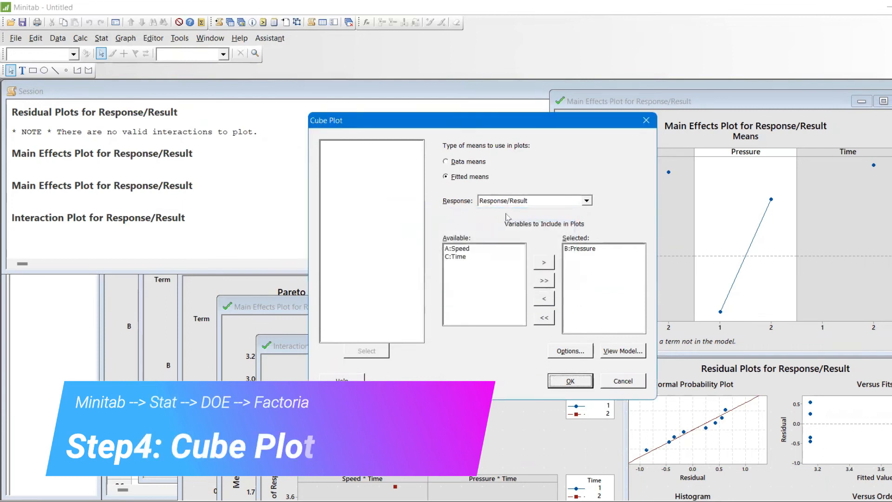
left_click(469, 163)
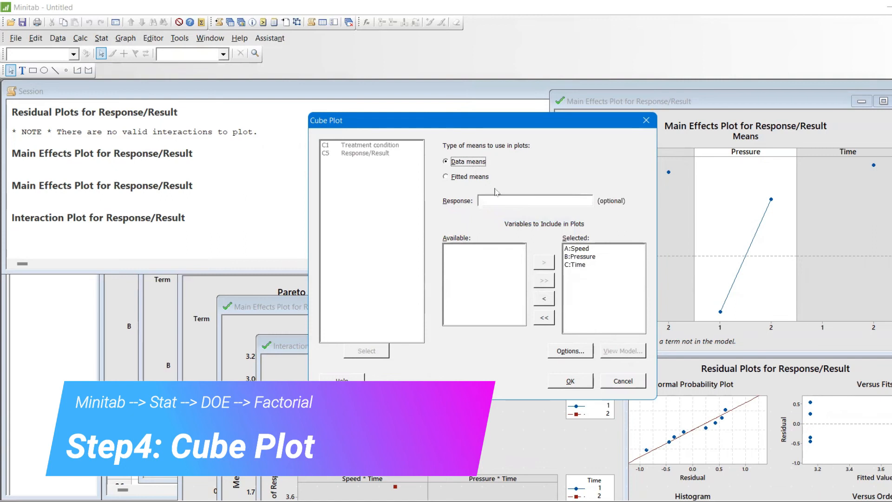
left_click(511, 198)
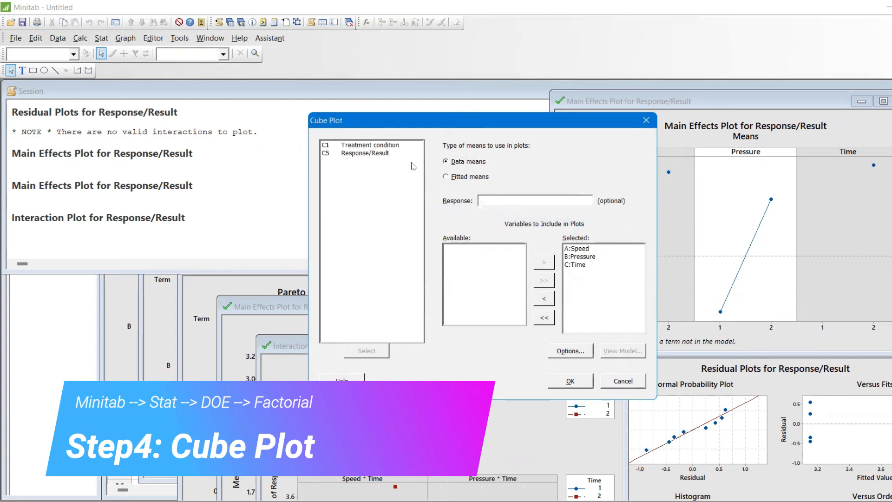
double_click(392, 154)
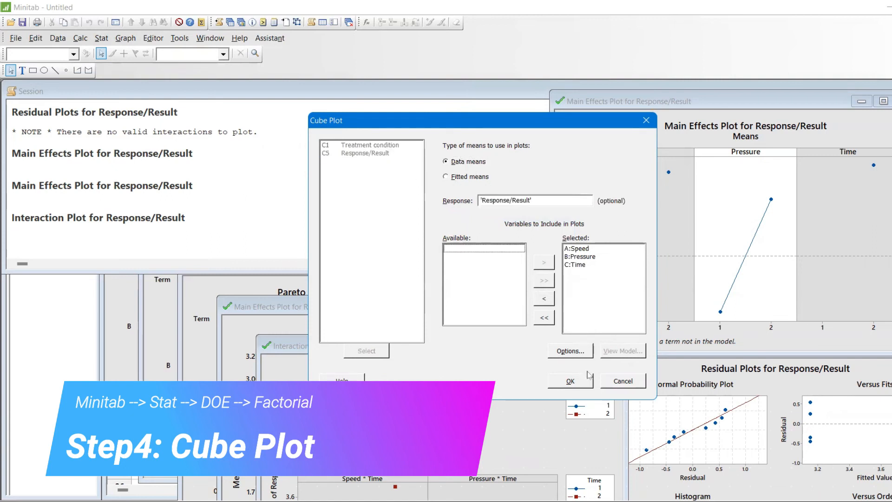
left_click(584, 380)
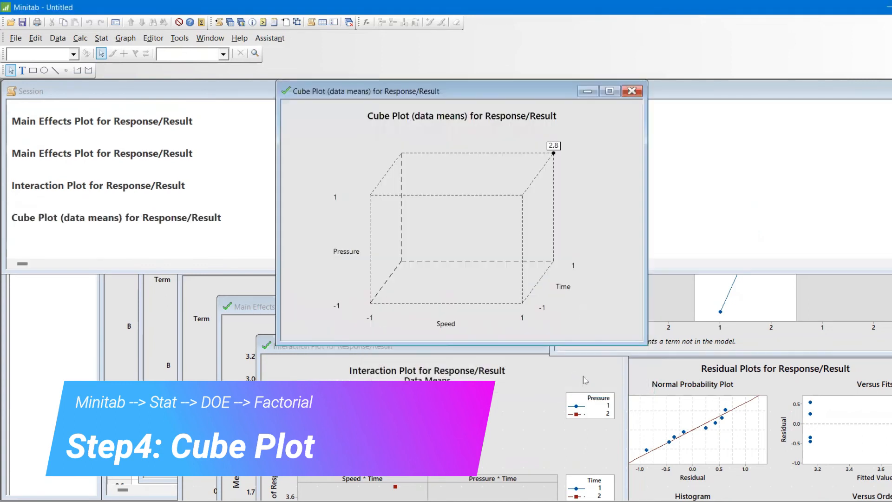
Step: Enlarge the cube plot, view the fitted-means model terms for Response/Result in the Cube Plot settings, and leave the settings unapplied
left_click(609, 91)
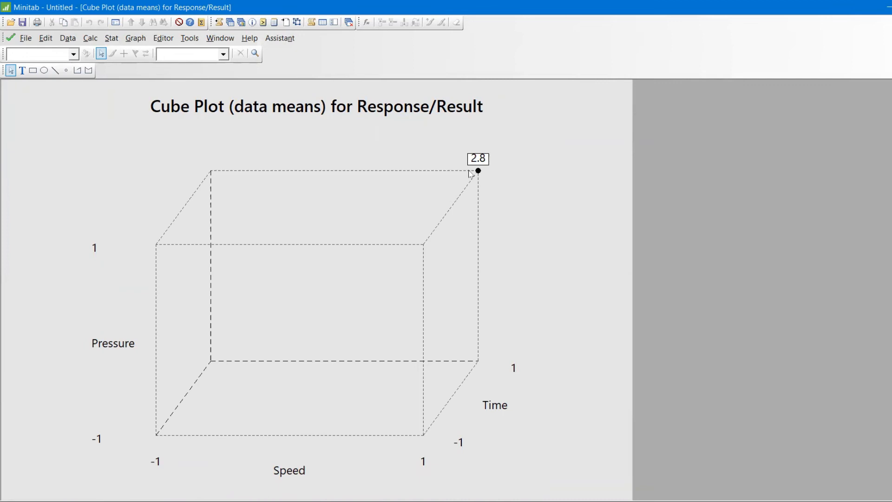
key("ctrl+e")
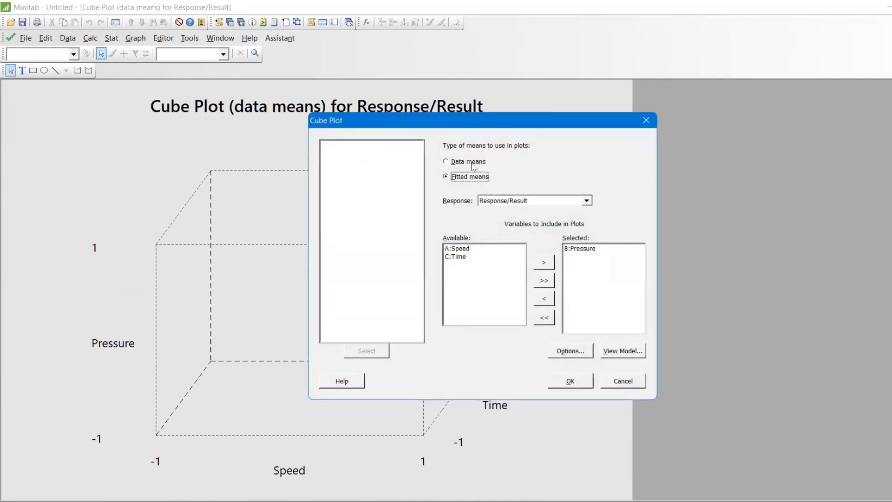
left_click(623, 354)
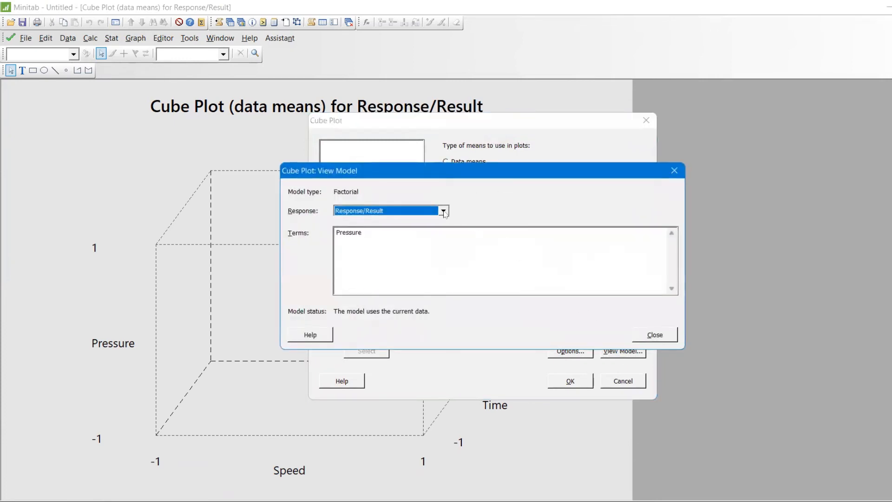
left_click(443, 231)
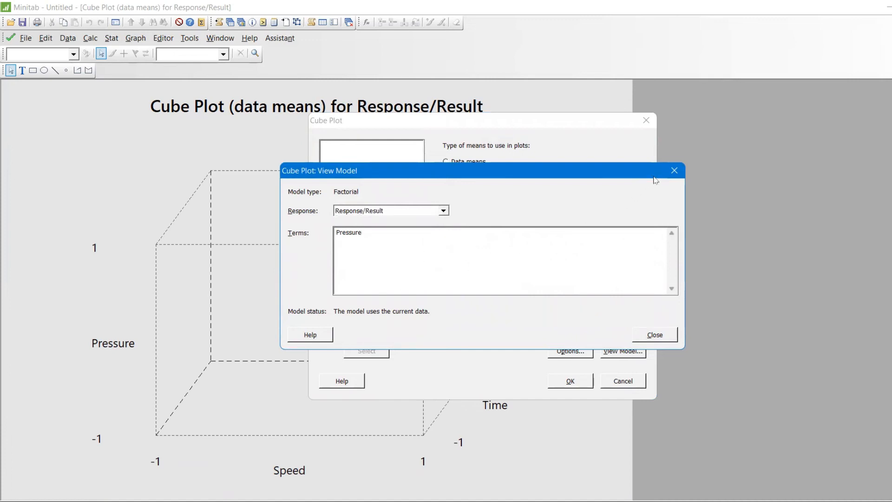
left_click(674, 170)
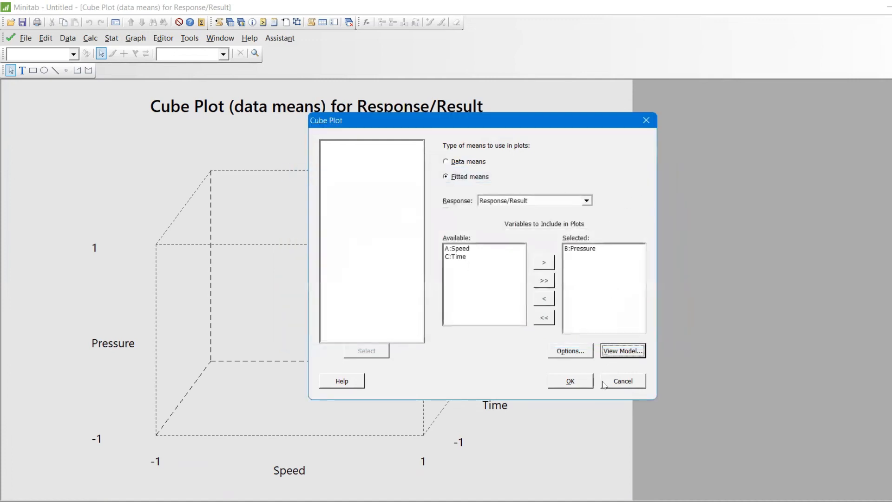
left_click(605, 385)
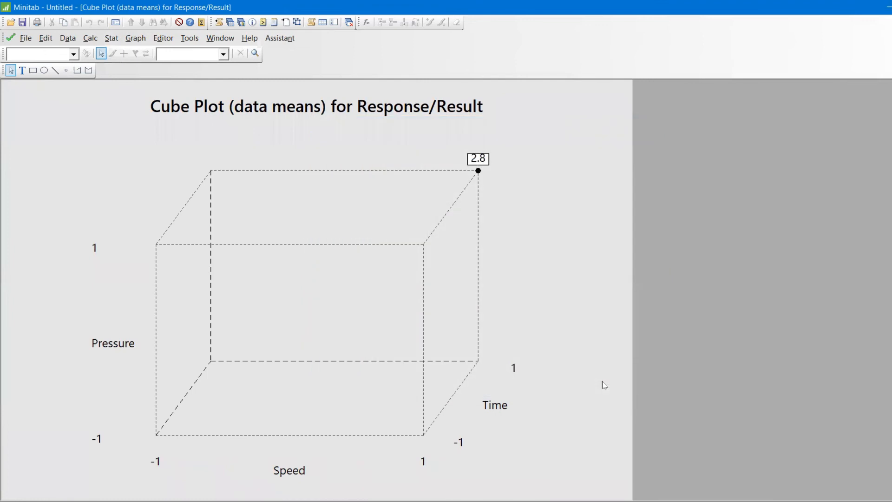
Step: Run the factorial Response Optimizer with Response/Result set to Maximize, keeping lower 2.7, target 4.6, weight 1 and importance 1
left_click(112, 39)
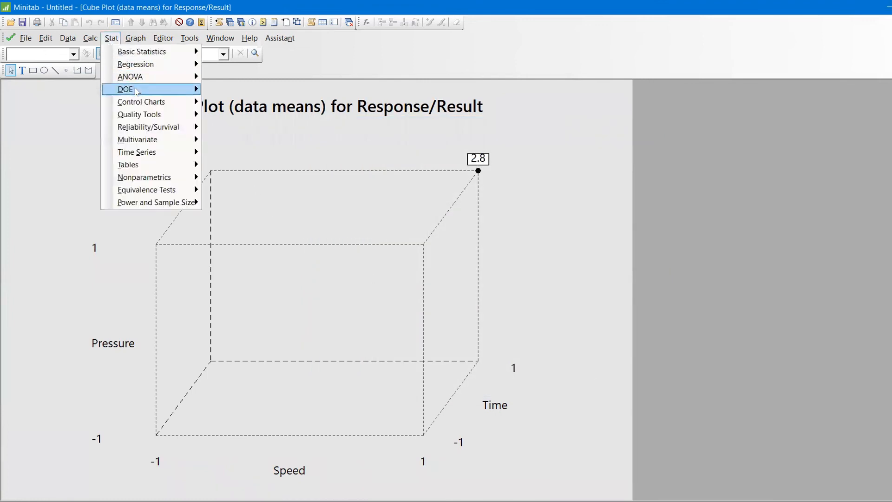
mouse_move(166, 92)
mouse_move(271, 91)
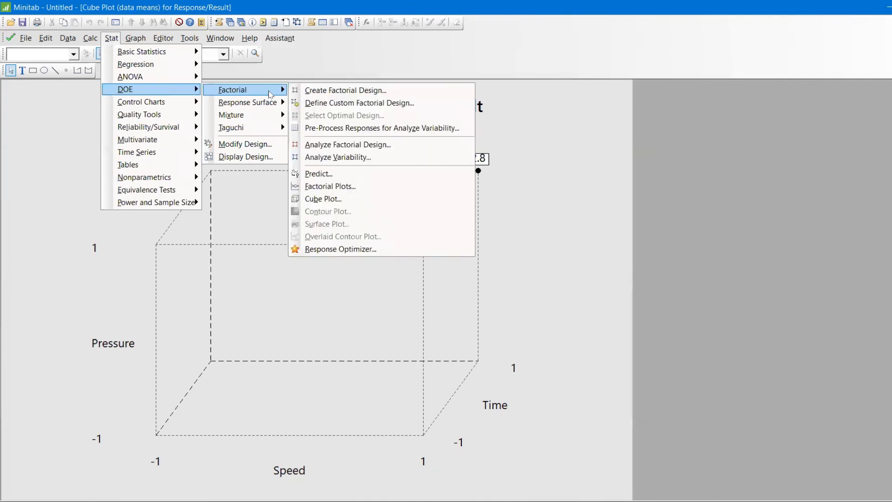
left_click(379, 251)
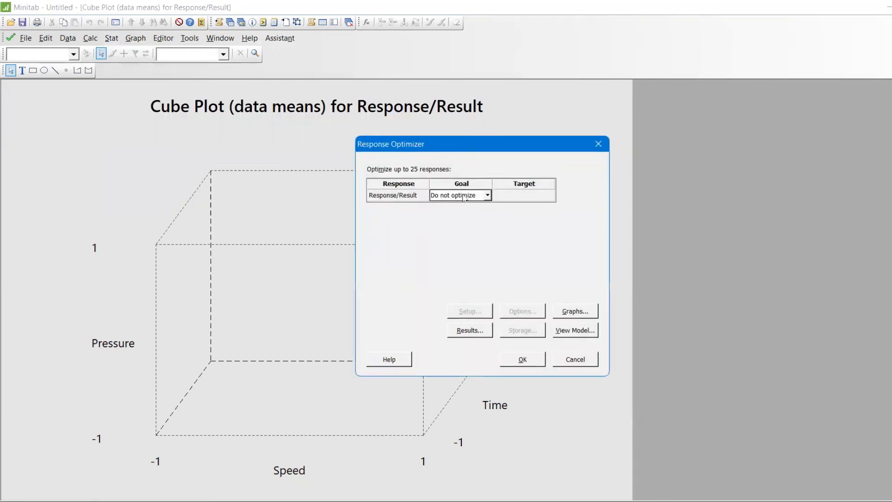
left_click(487, 196)
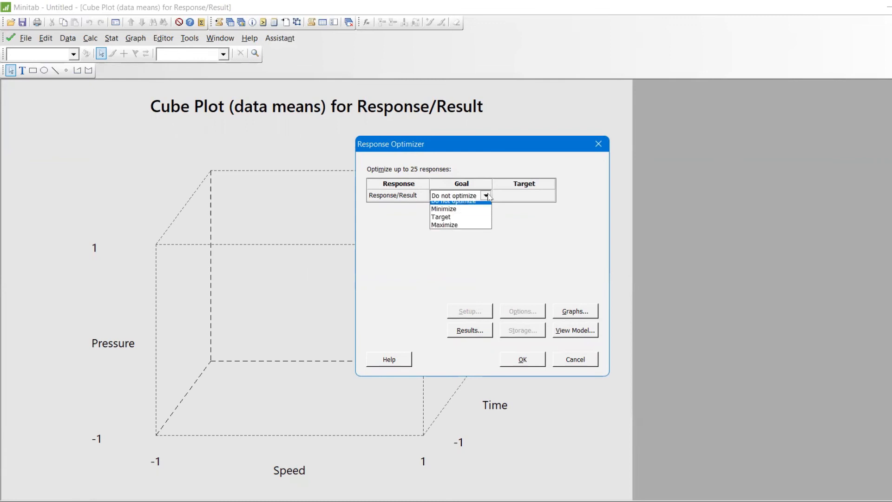
left_click(475, 231)
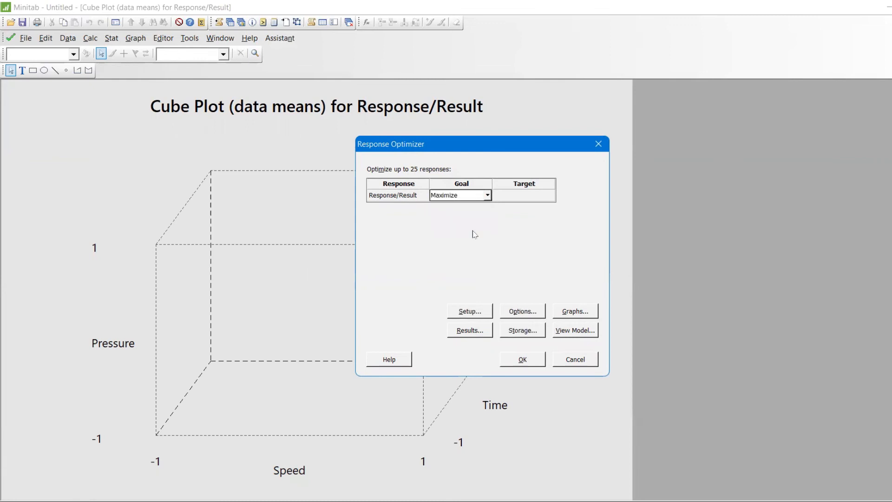
left_click(481, 312)
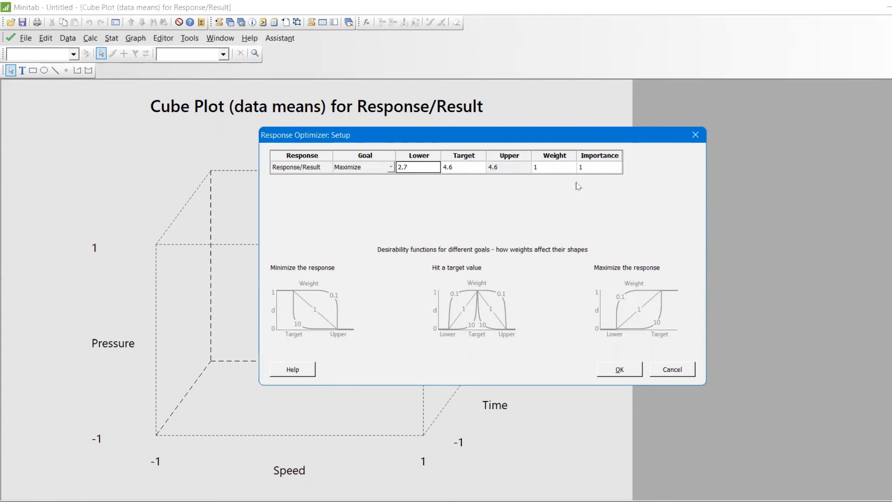
left_click(640, 371)
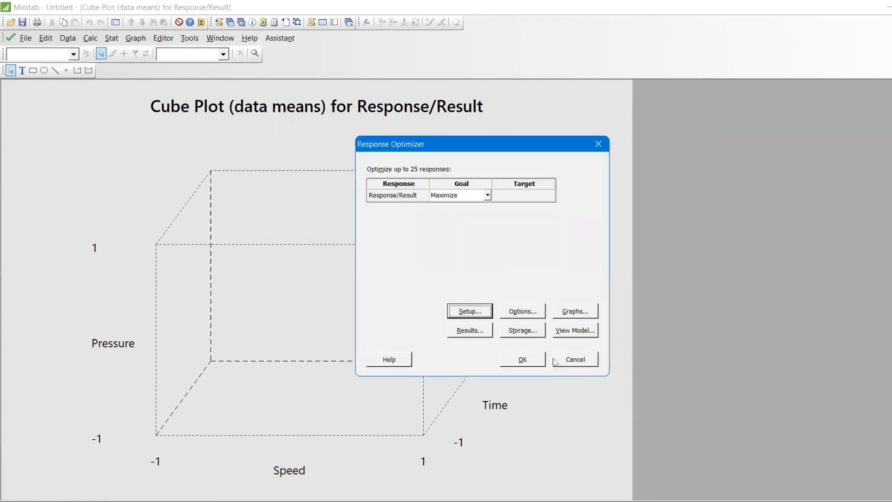
left_click(536, 361)
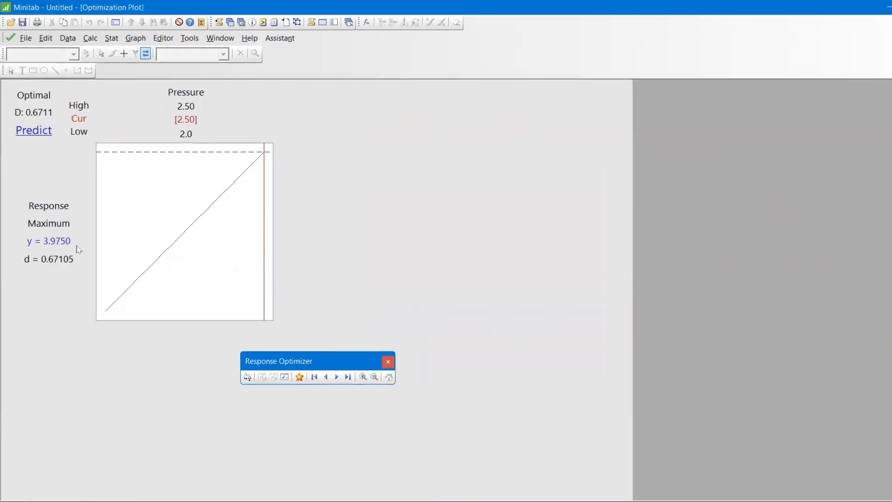
Step: Try to set the current Pressure level to 3 in the optimization plot
mouse_move(54, 248)
left_click(187, 126)
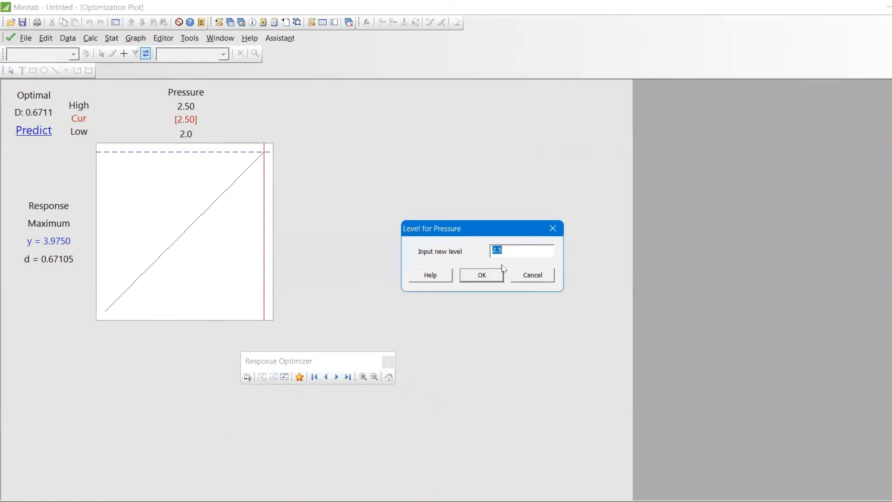
type("3")
left_click(484, 279)
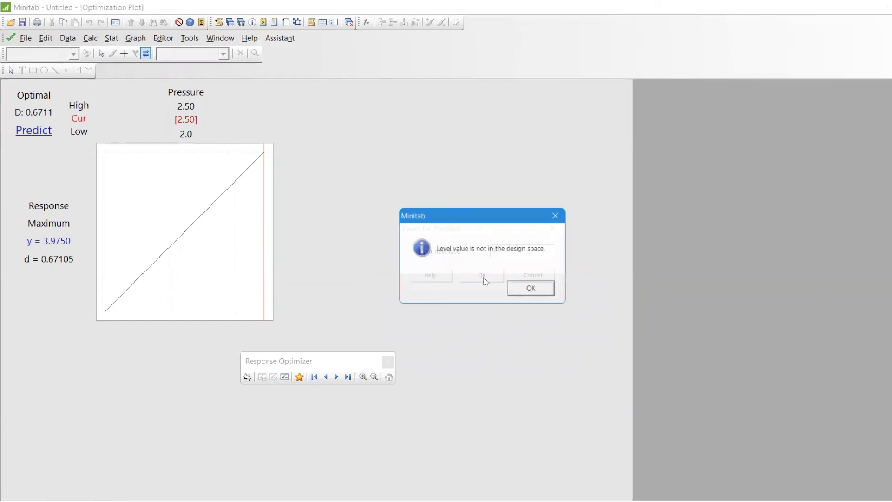
left_click(535, 288)
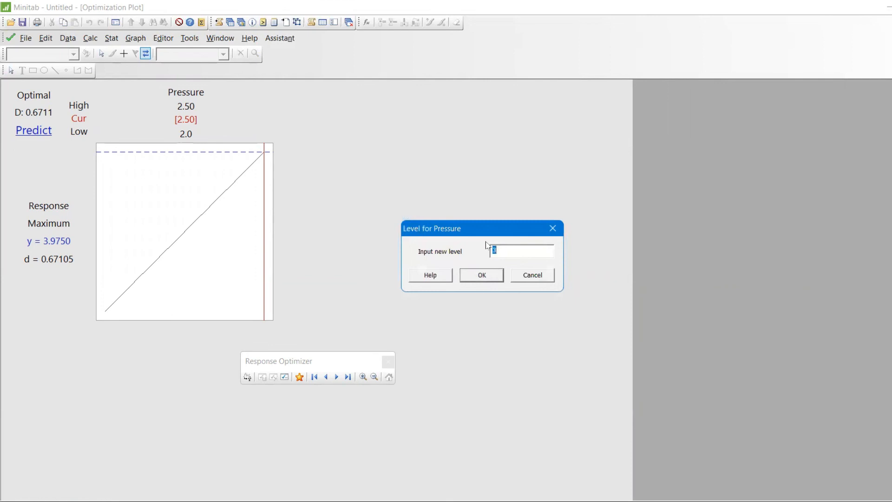
Step: Set the current Pressure level to 2 in the optimization plot, and move its level line to about 2.35
type("2")
key("Return")
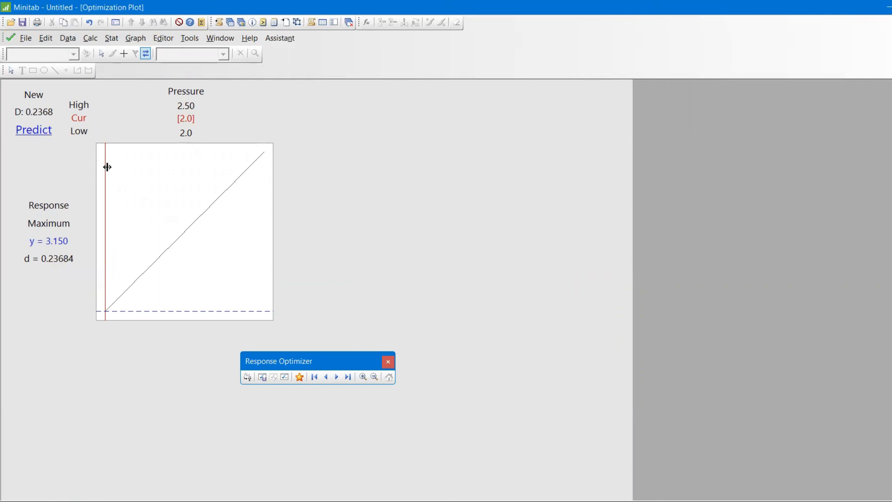
left_click_drag(106, 163, 218, 171)
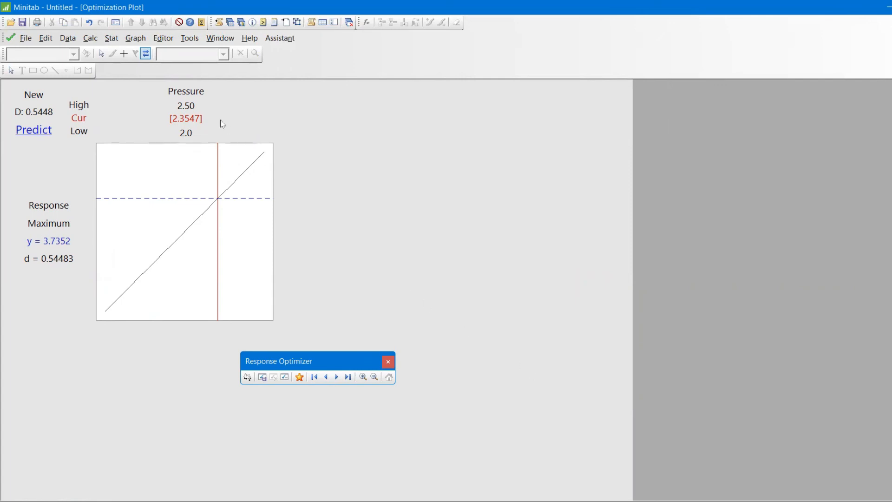
left_click(111, 38)
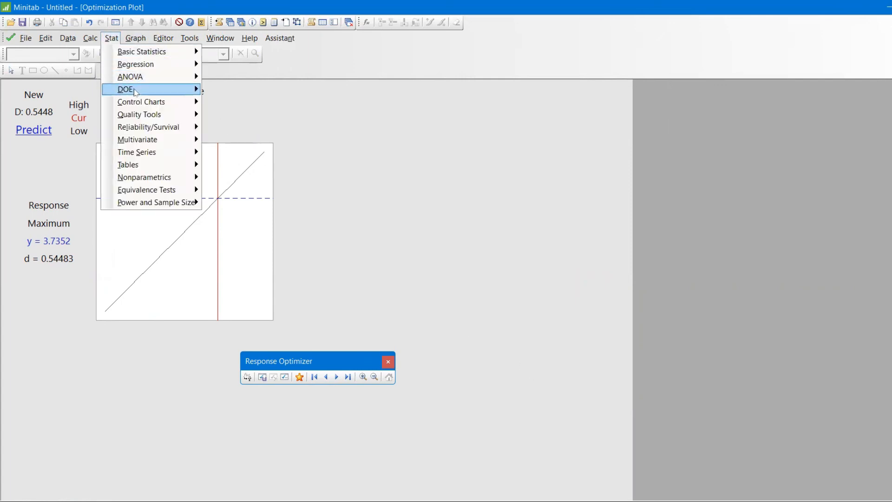
mouse_move(177, 89)
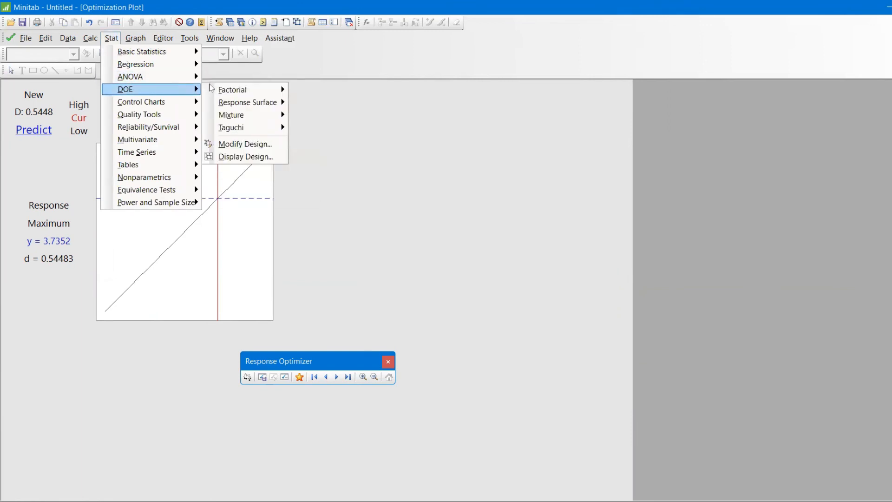
mouse_move(232, 90)
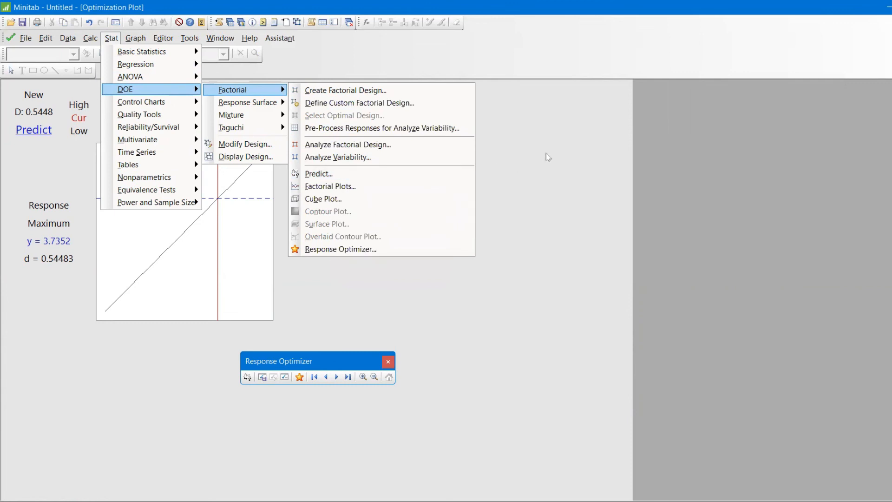
left_click(685, 57)
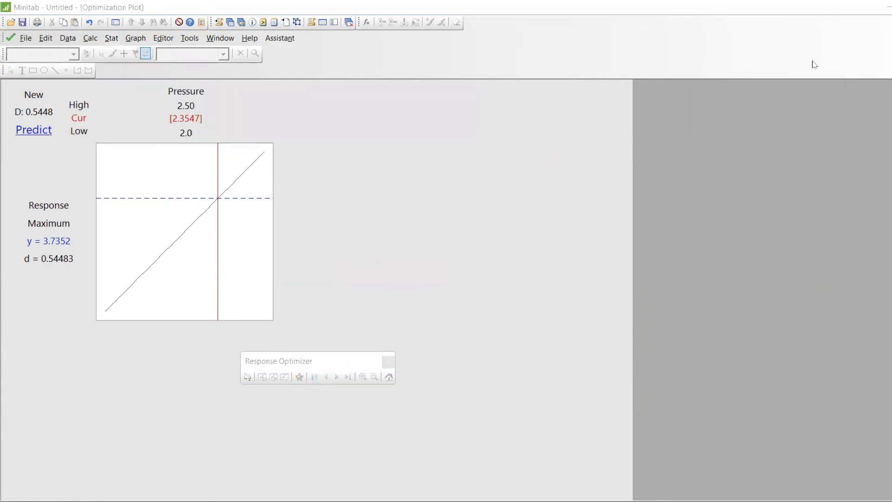